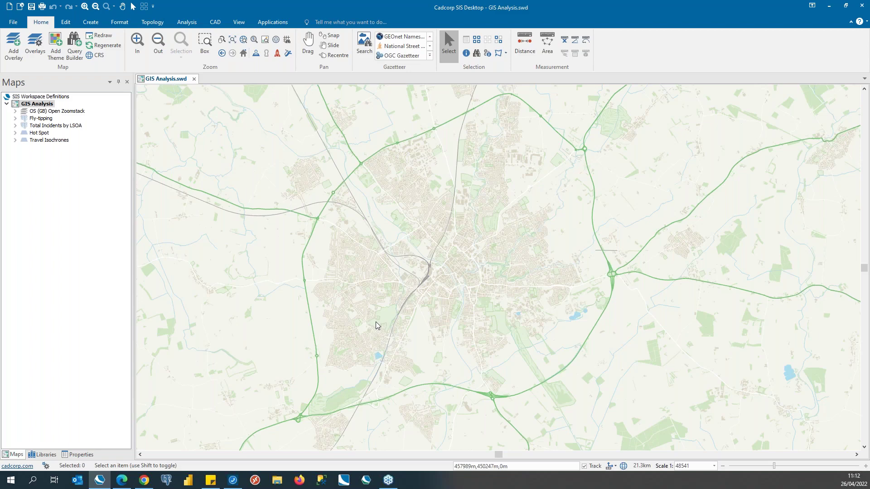
# Preview the Fly-tipping, Total Incidents by LSOA and Hot Spot layers in turn, leaving only Travel Isochrones shown
pyautogui.click(24, 119)
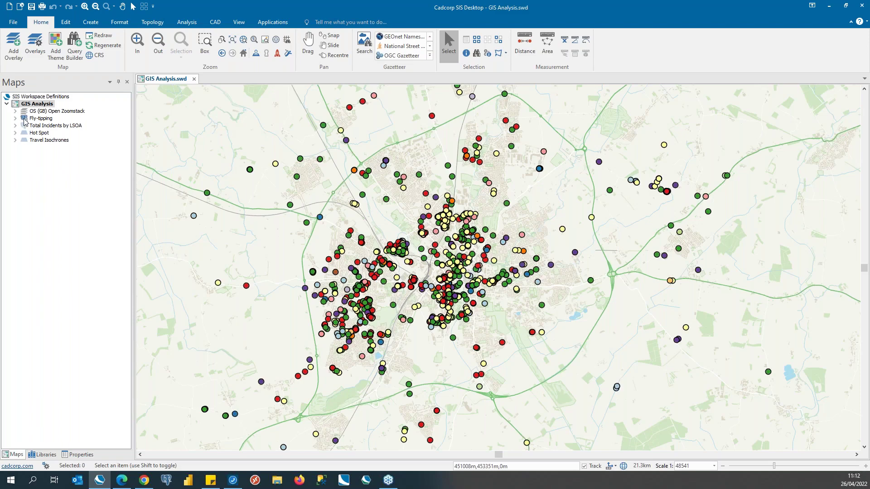
pyautogui.click(24, 119)
pyautogui.click(24, 126)
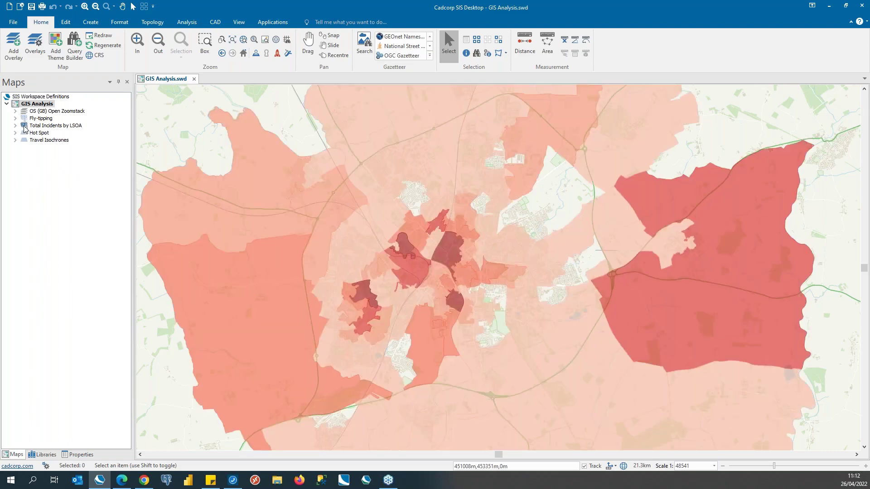
pyautogui.click(24, 125)
pyautogui.click(24, 133)
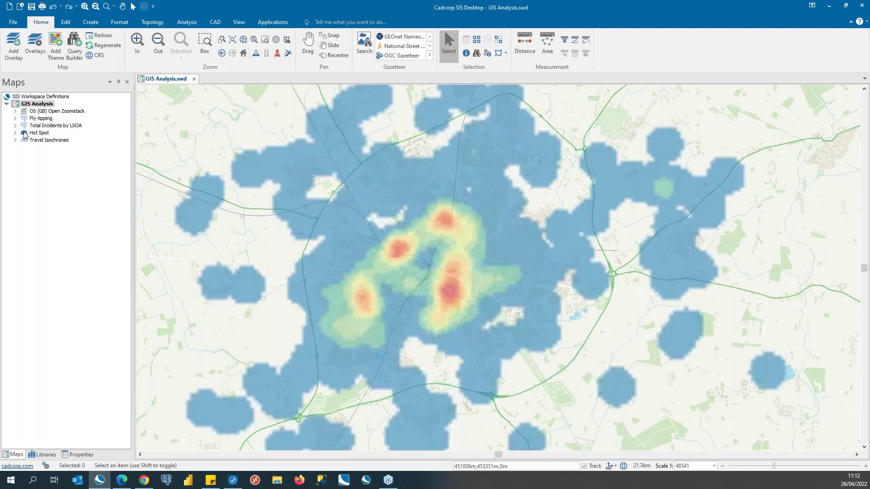
pyautogui.click(25, 134)
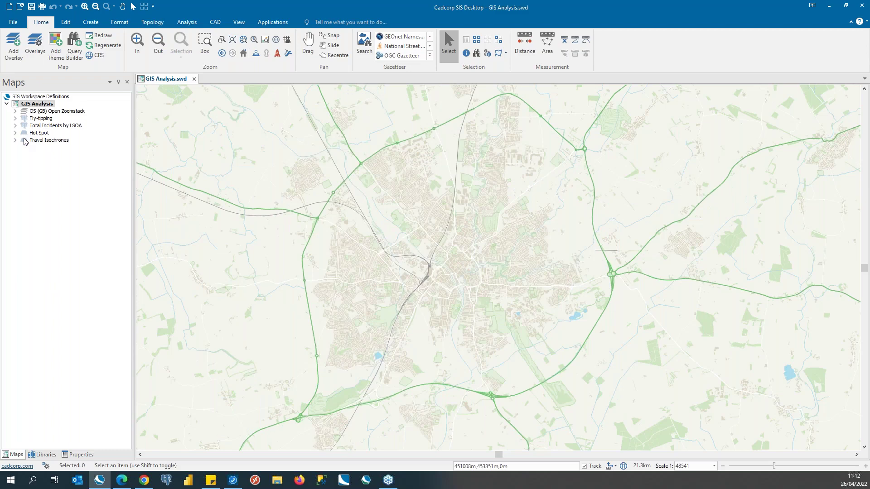
pyautogui.click(24, 141)
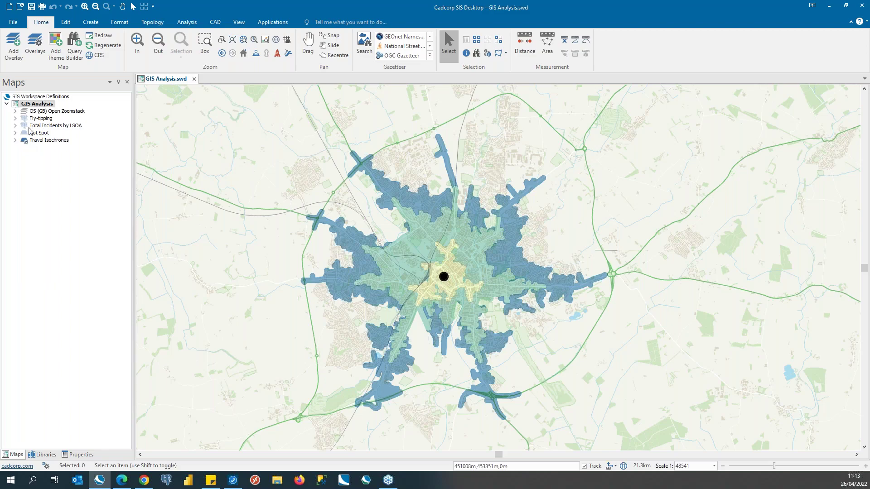
# Minimise the desktop Cadcorp window and bring forward the Edge browser with the remote session
pyautogui.click(829, 7)
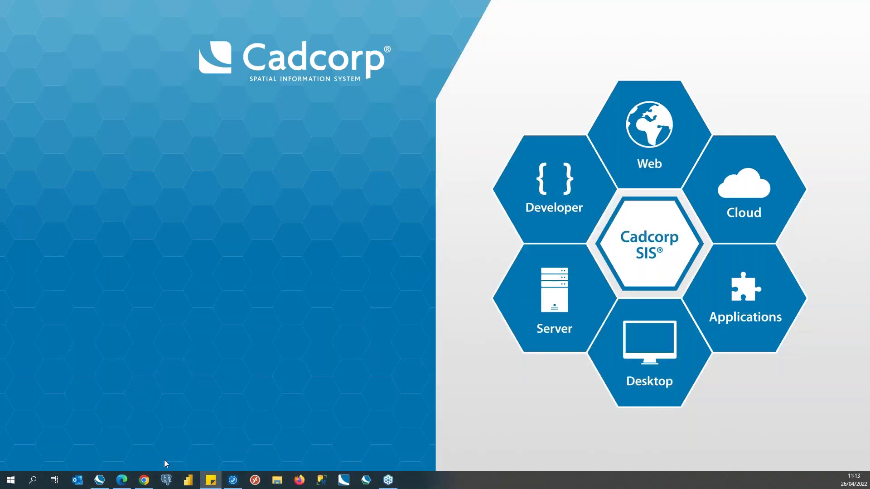
pyautogui.click(127, 483)
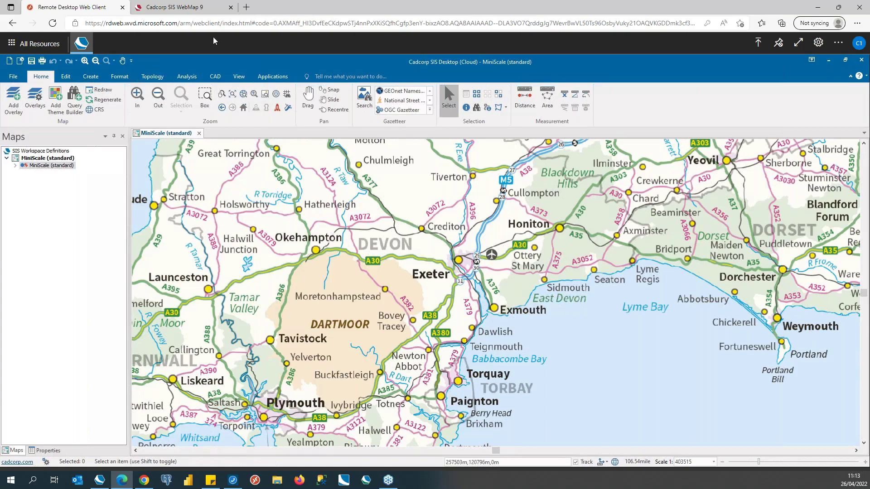
# Switch the Remote Desktop web client to full screen
pyautogui.click(800, 45)
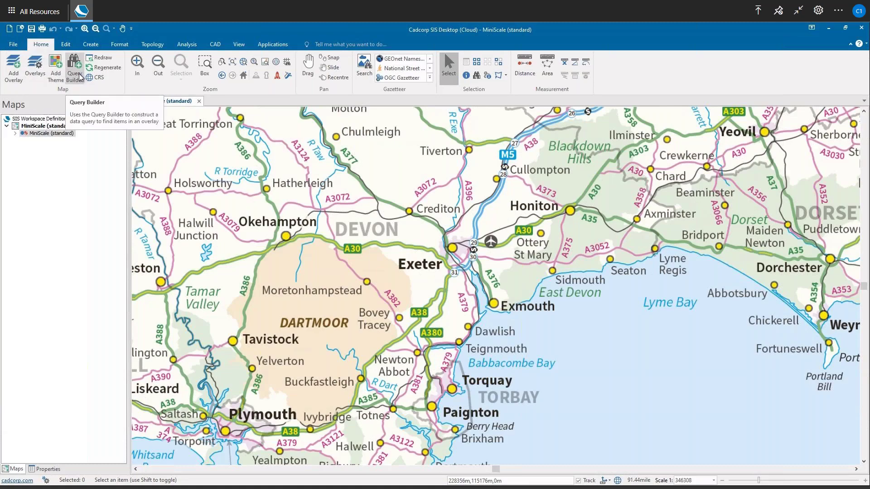
pyautogui.click(90, 44)
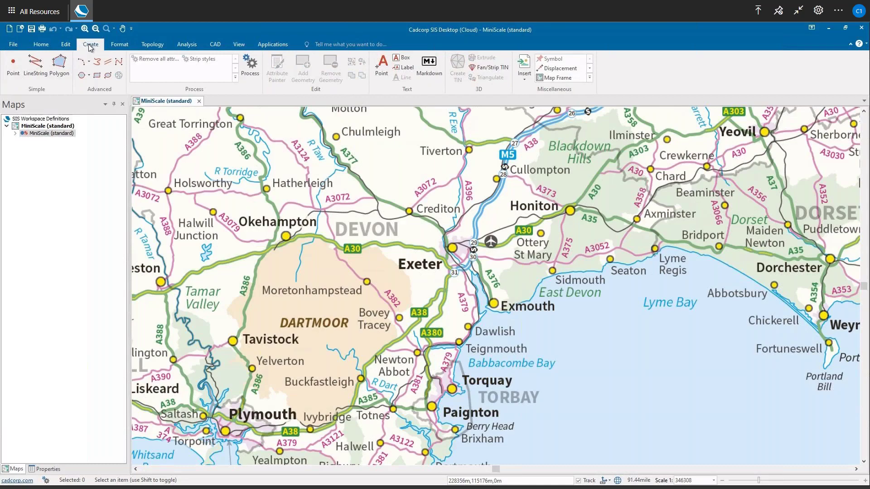
pyautogui.click(182, 43)
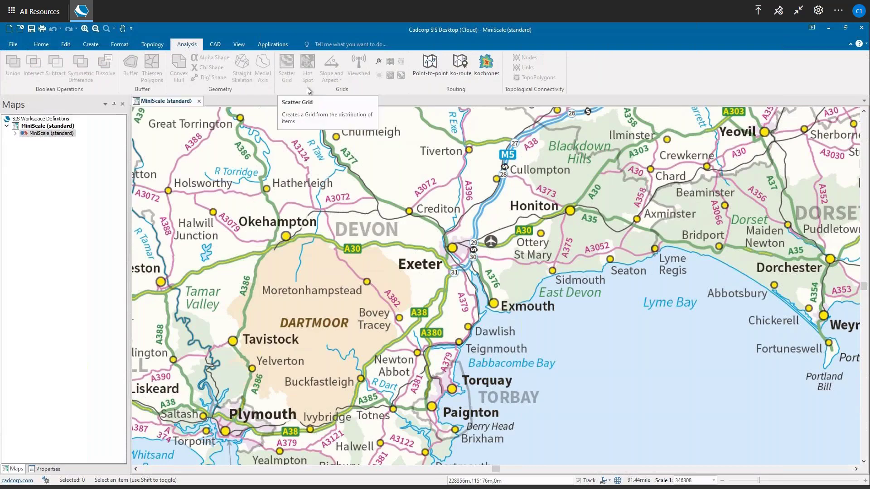
pyautogui.click(281, 46)
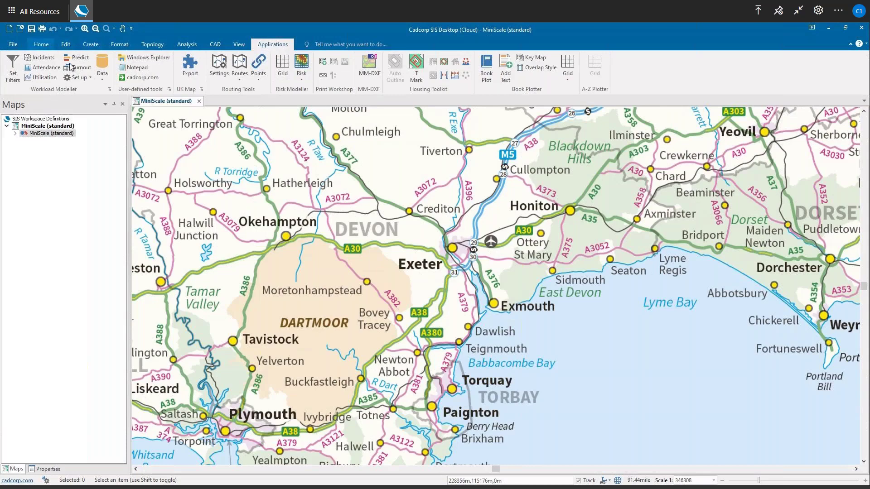
pyautogui.click(41, 44)
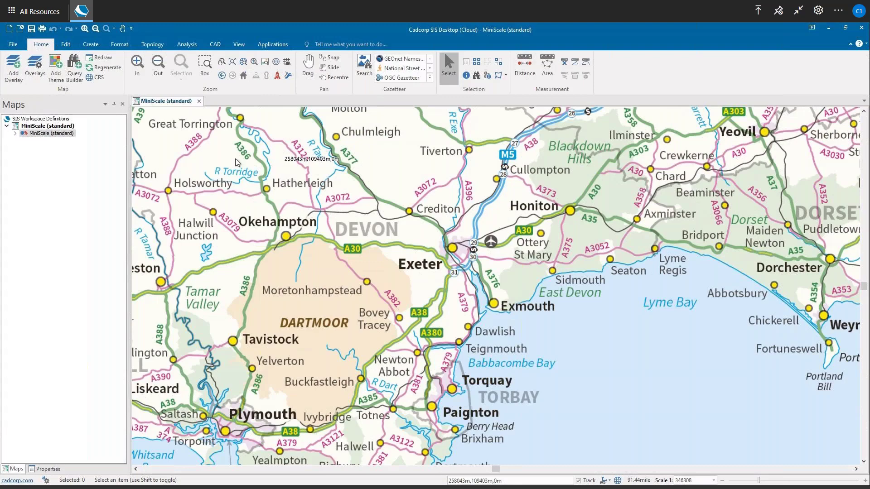
# Add the OS (GB) Data Hub OS Maps API layer in Outdoor Style (British National Grid)
pyautogui.click(11, 77)
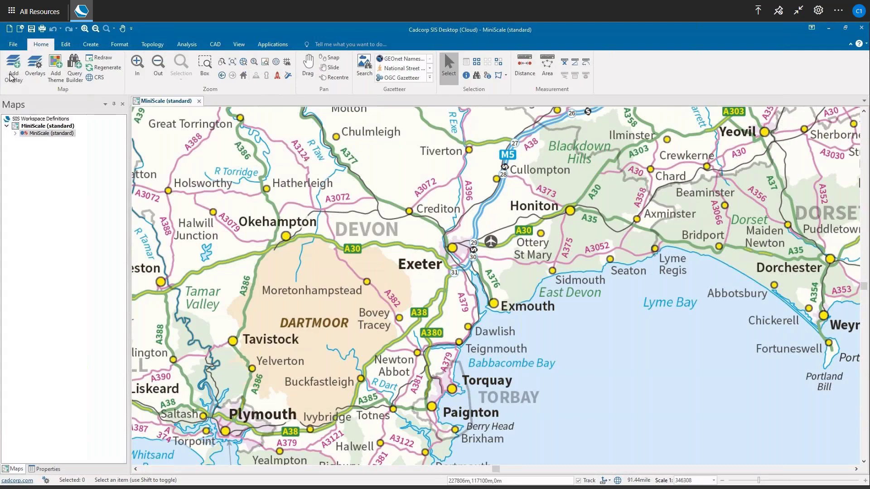
pyautogui.click(327, 232)
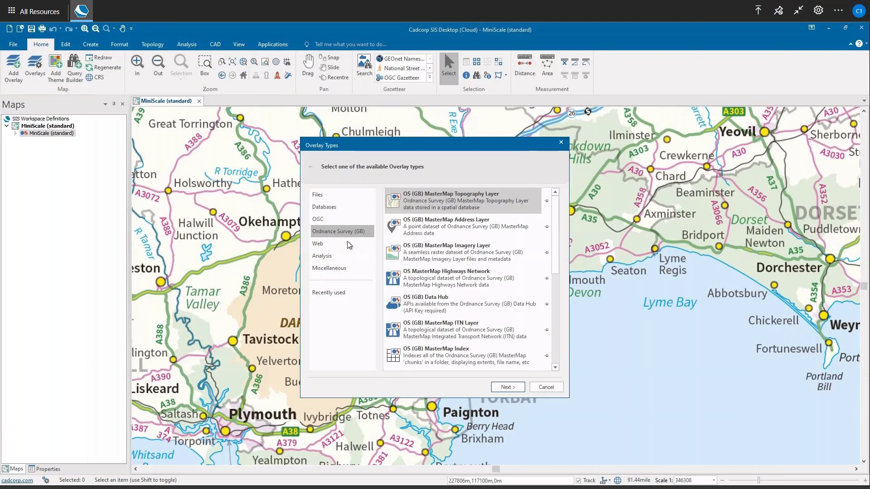
pyautogui.doubleClick(439, 306)
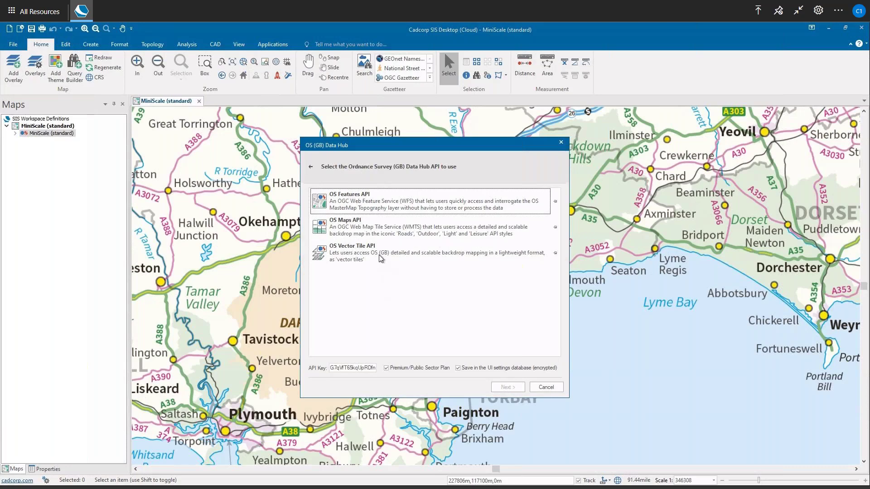
pyautogui.click(380, 232)
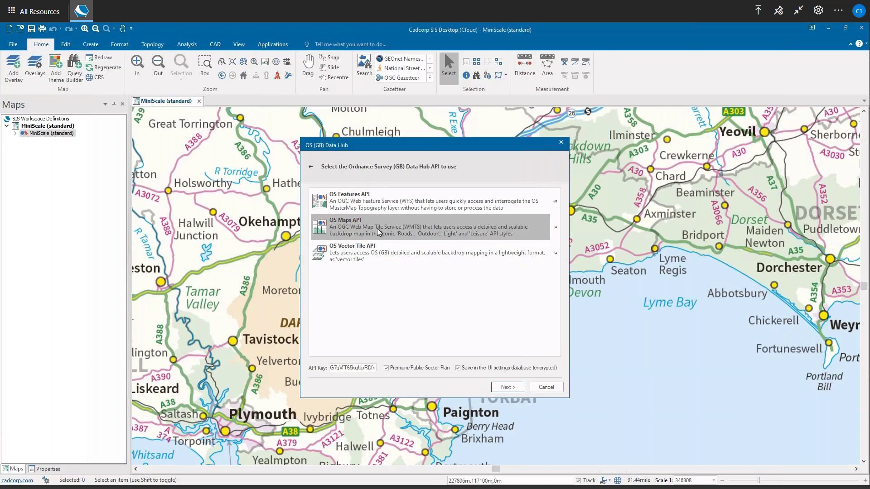
pyautogui.doubleClick(377, 228)
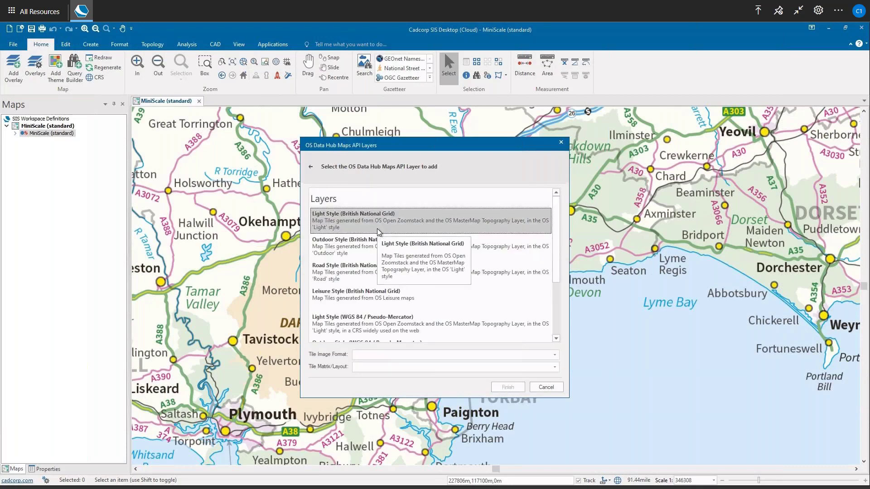
pyautogui.click(354, 248)
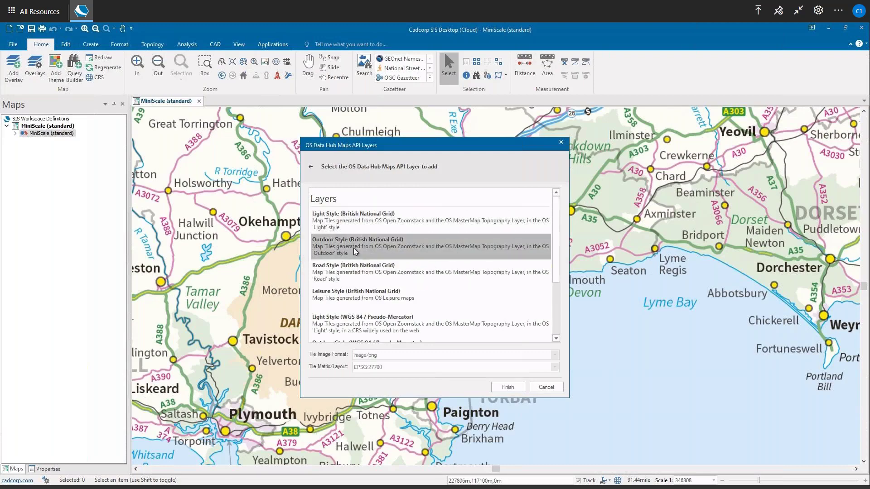
pyautogui.click(507, 388)
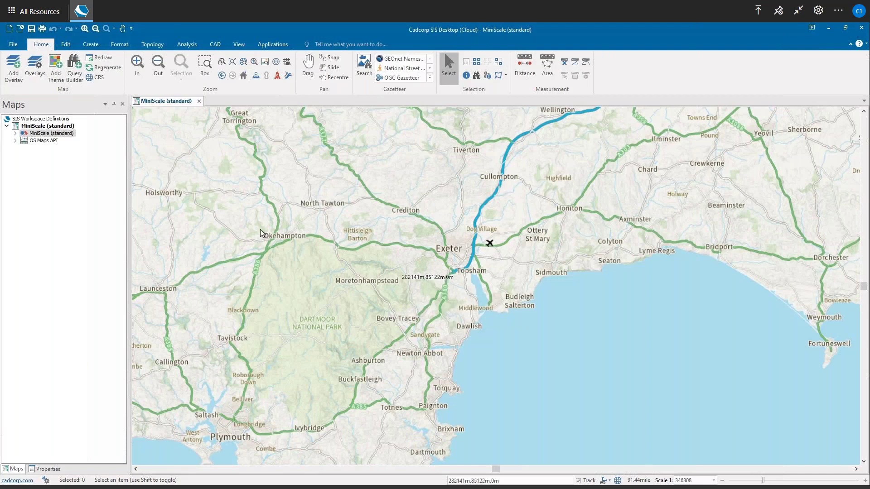
# Hide the MiniScale (standard) overlay and zoom in on Exeter to see OS Outdoor detail
pyautogui.click(23, 133)
pyautogui.scroll(2, 456, 258)
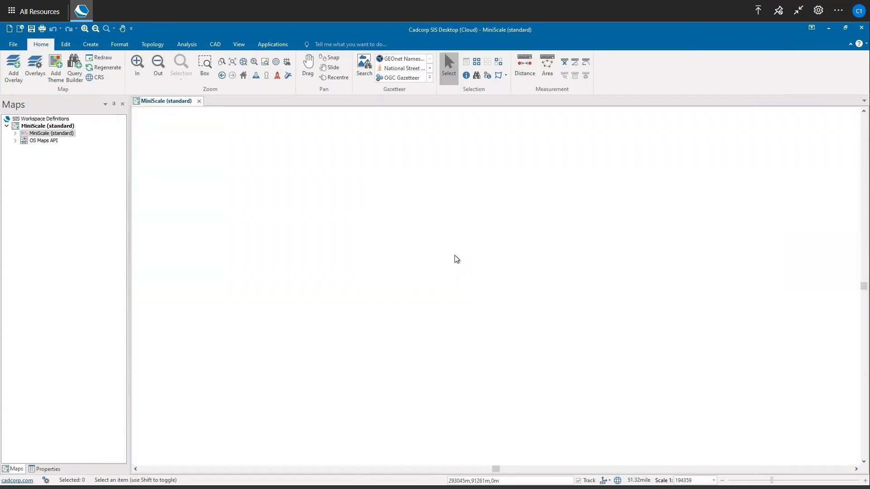
pyautogui.scroll(3, 457, 258)
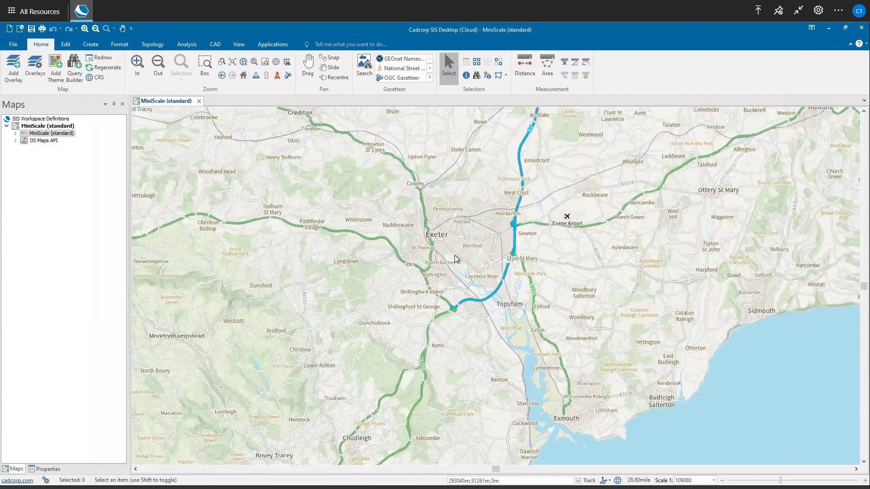
pyautogui.scroll(2, 455, 254)
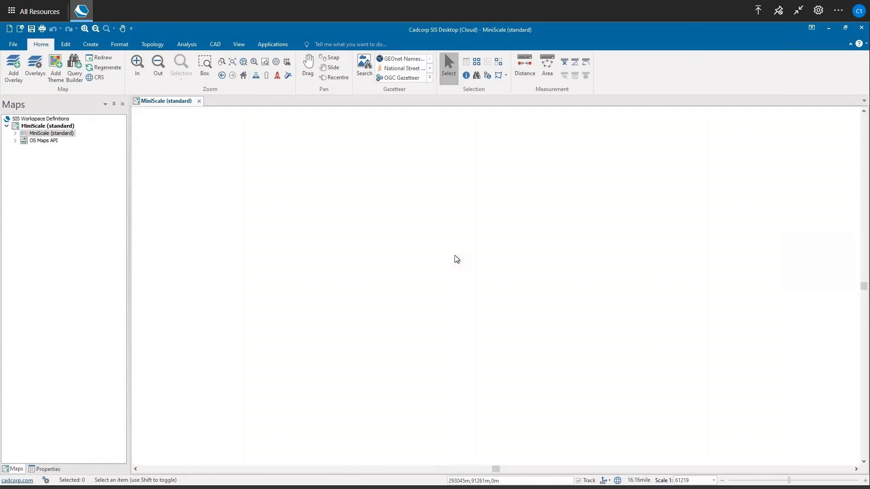
pyautogui.scroll(1, 455, 255)
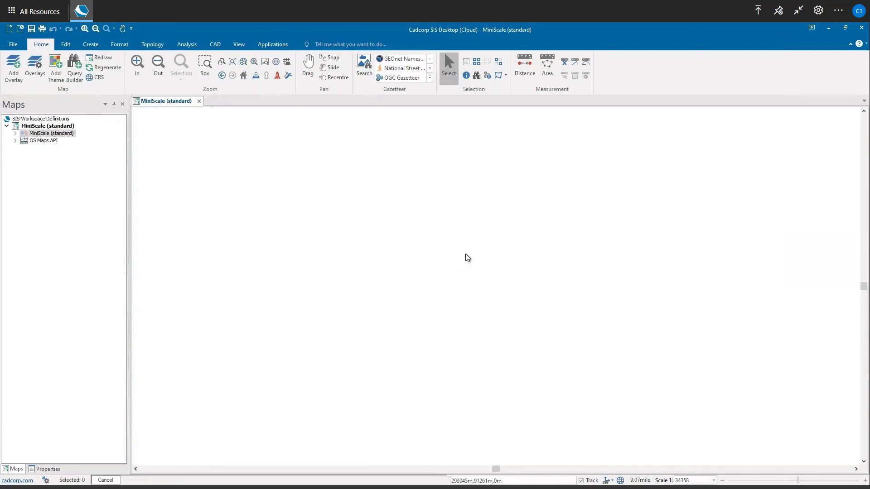
pyautogui.scroll(2, 473, 252)
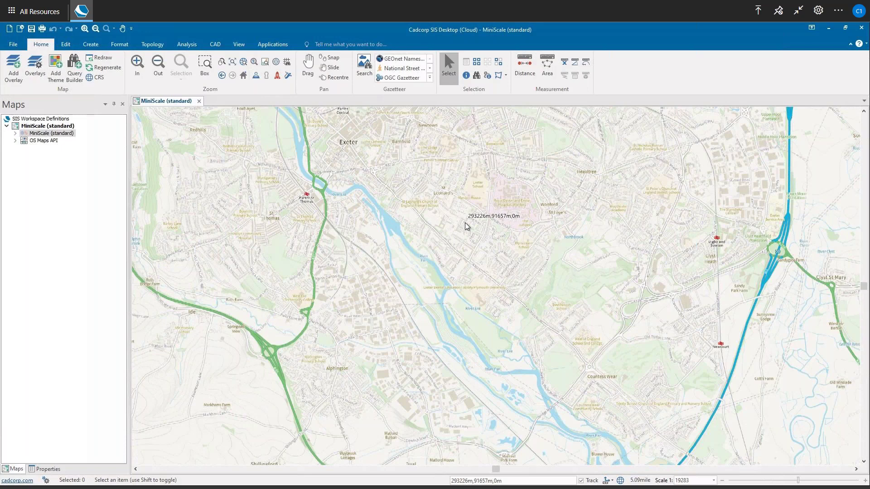
# Start a PostGIS database overlay using the saved PostgreSQL connection
pyautogui.click(15, 78)
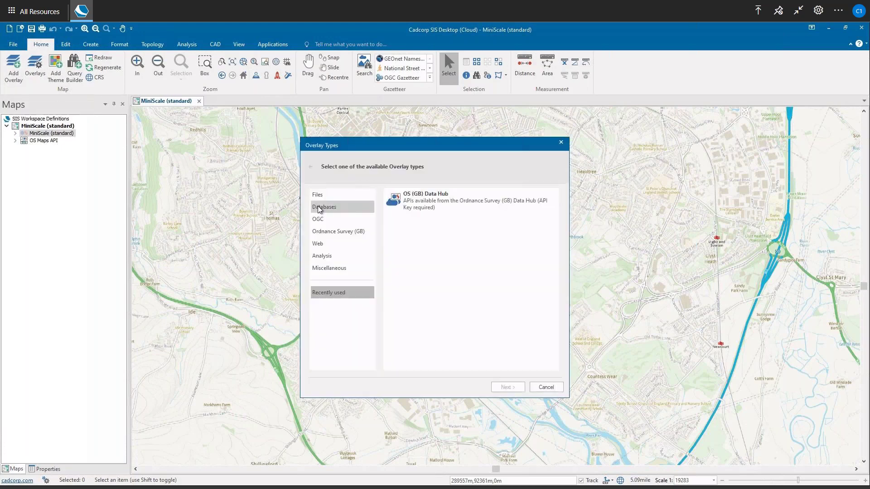
pyautogui.click(320, 208)
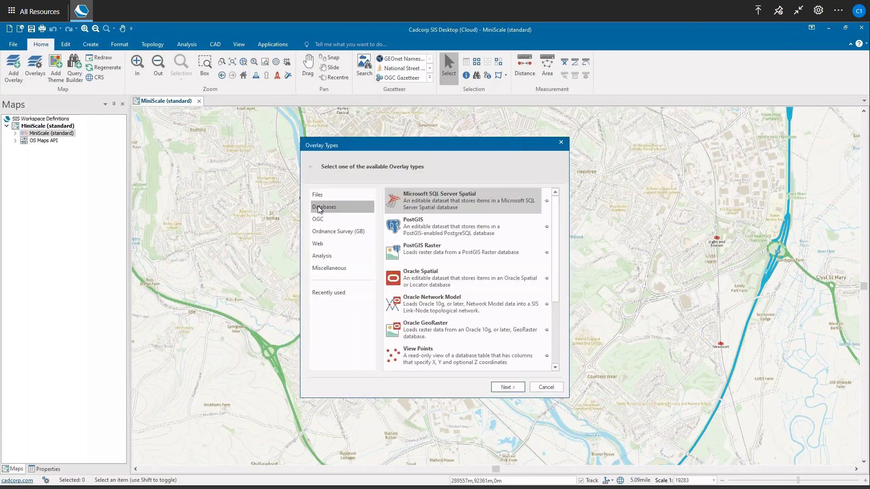
pyautogui.doubleClick(459, 225)
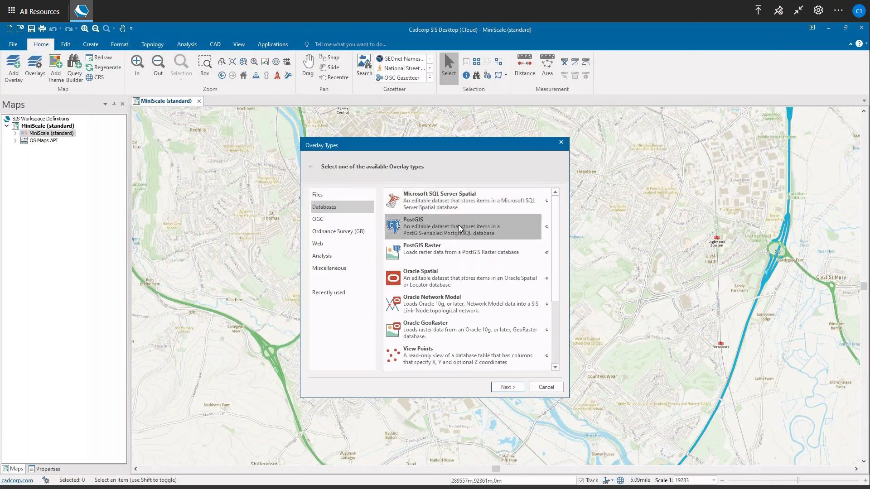
pyautogui.click(383, 200)
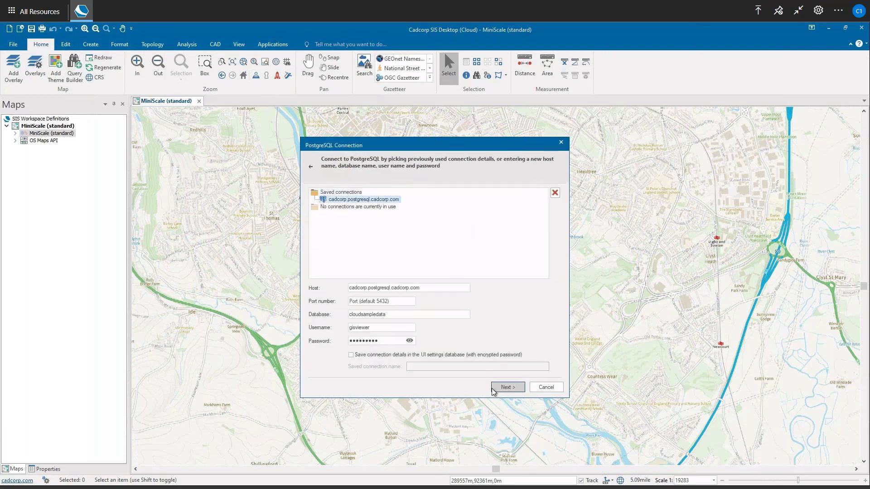
pyautogui.click(508, 388)
# Load the crimedata layer, found by searching 'crime', and name the overlay 'Crime Incidents'
pyautogui.click(372, 229)
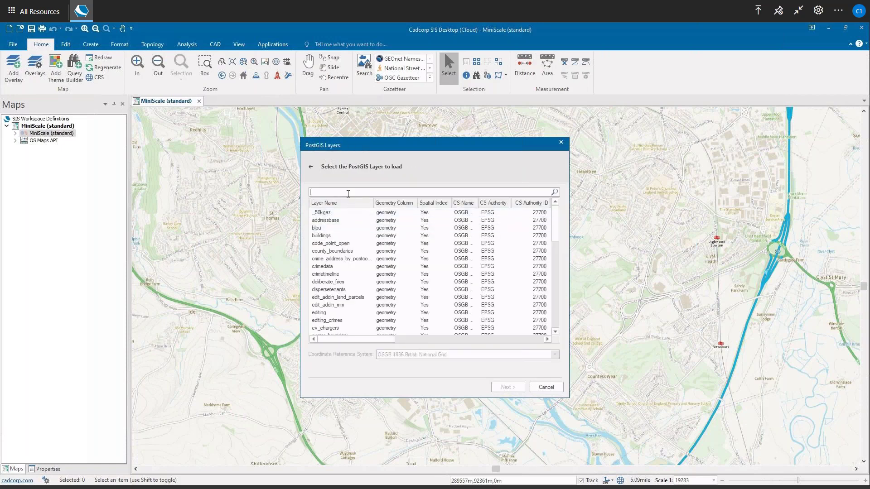
pyautogui.write('crime')
pyautogui.click(334, 221)
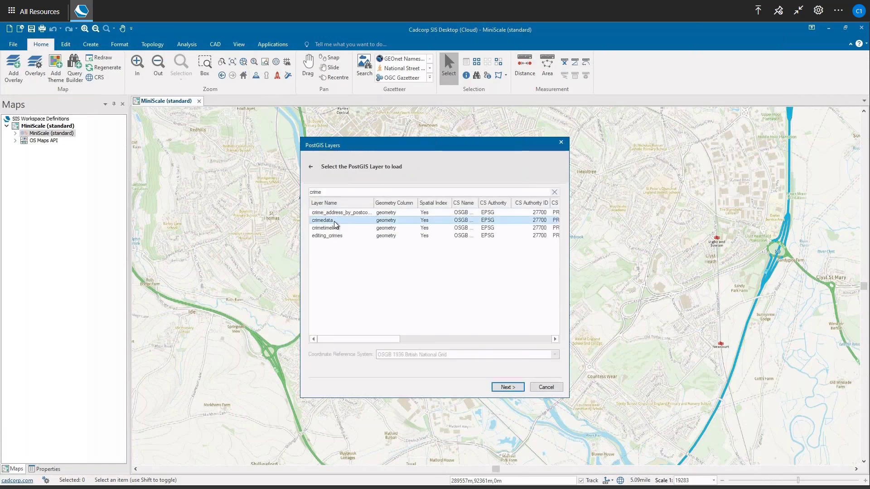
pyautogui.click(507, 387)
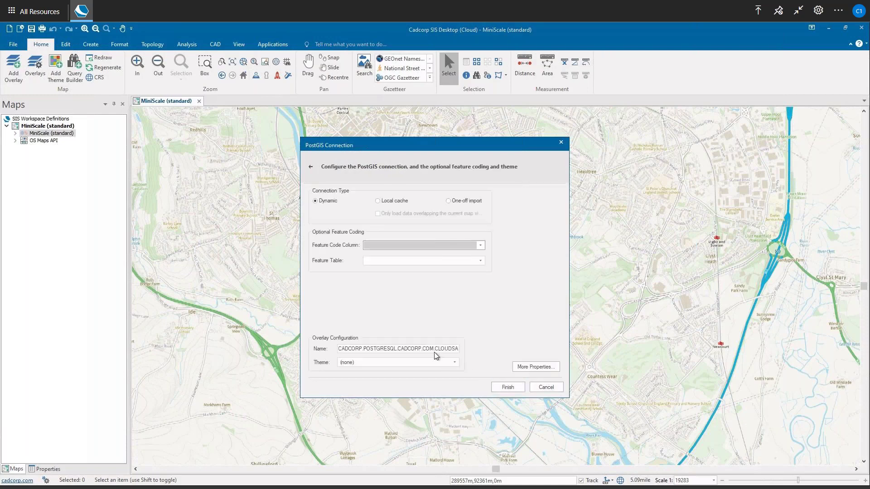
pyautogui.doubleClick(432, 349)
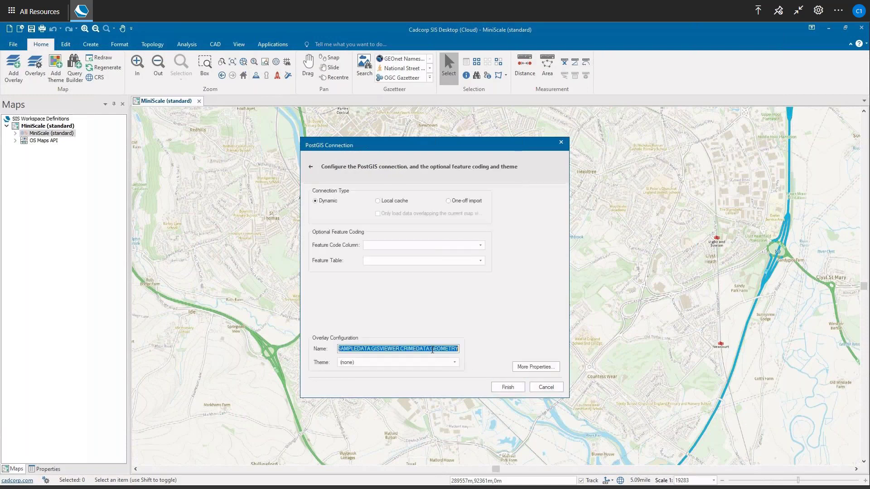
pyautogui.write('Crime I')
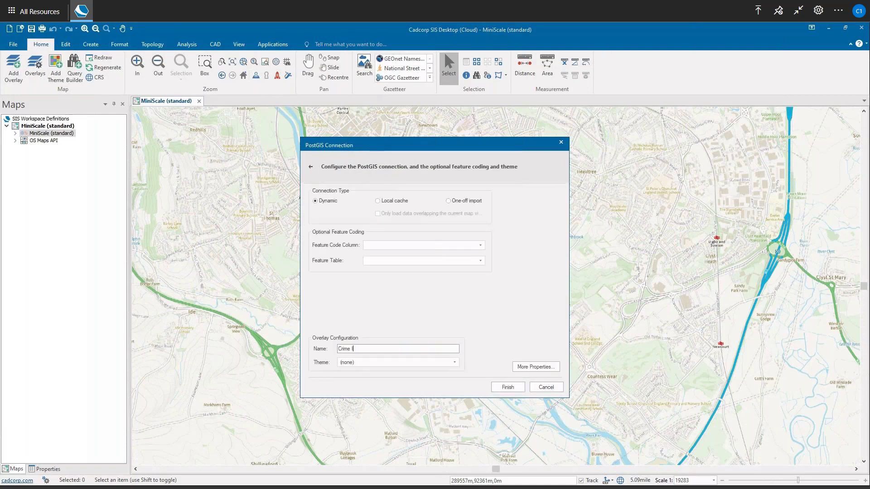
pyautogui.write('ncidents')
pyautogui.click(522, 390)
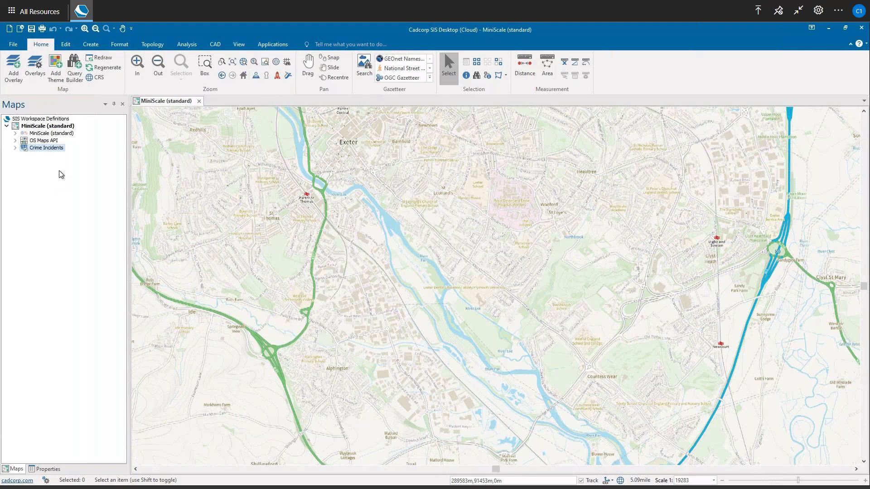
# Create an Individual Values theme on Crime Incidents by crimetype, selecting all six crime types
pyautogui.click(55, 76)
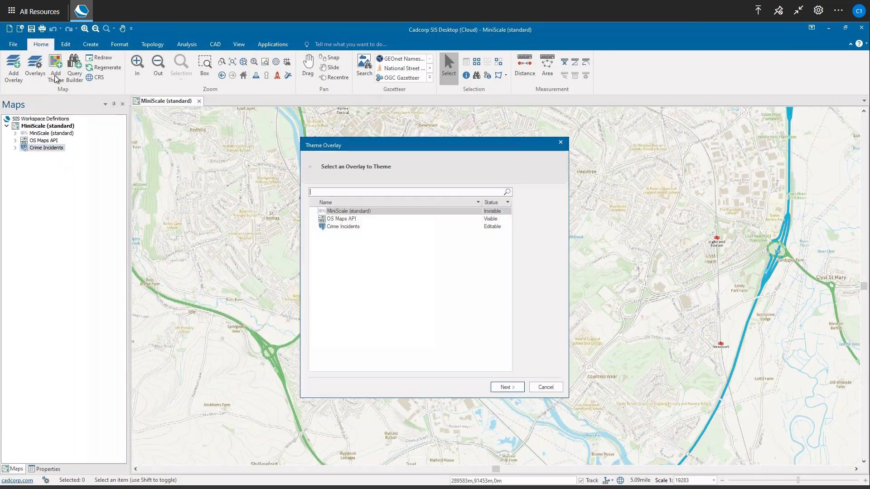
pyautogui.click(341, 227)
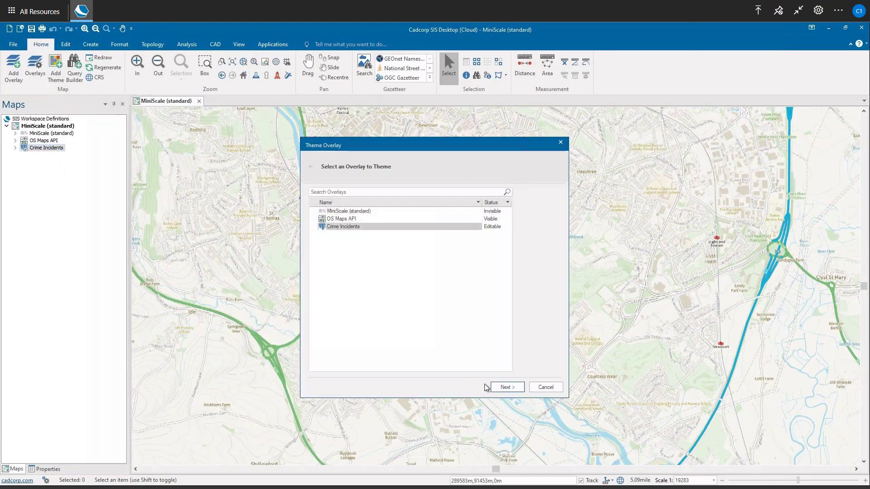
pyautogui.click(503, 387)
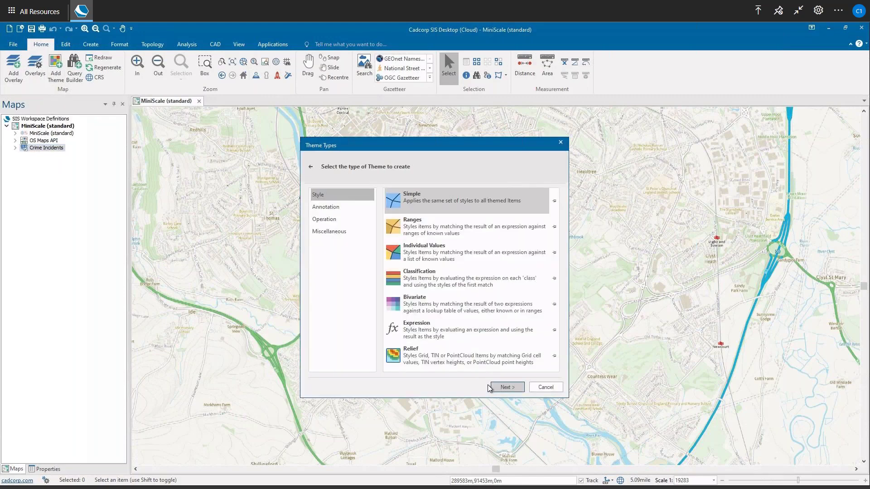
pyautogui.doubleClick(441, 250)
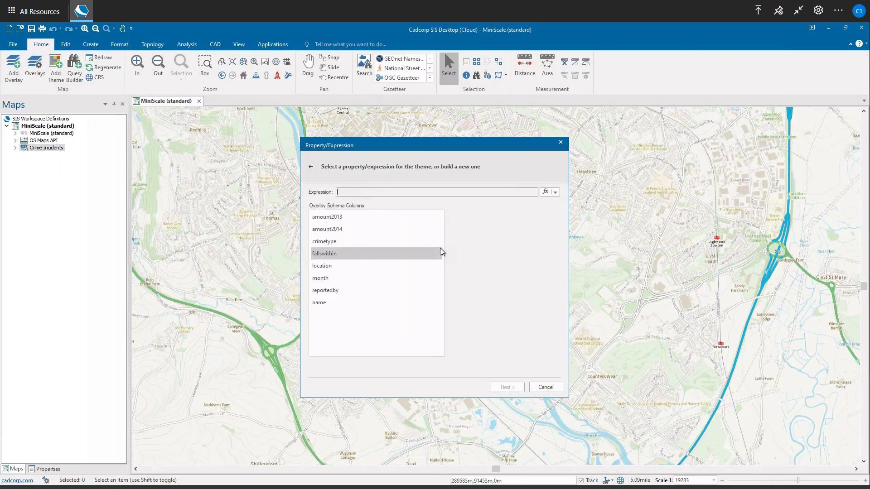
pyautogui.click(351, 246)
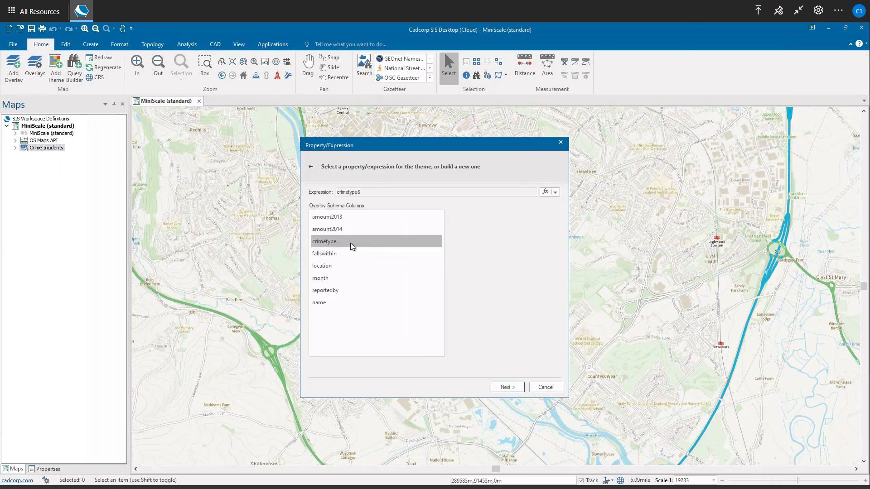
pyautogui.click(499, 388)
pyautogui.click(477, 273)
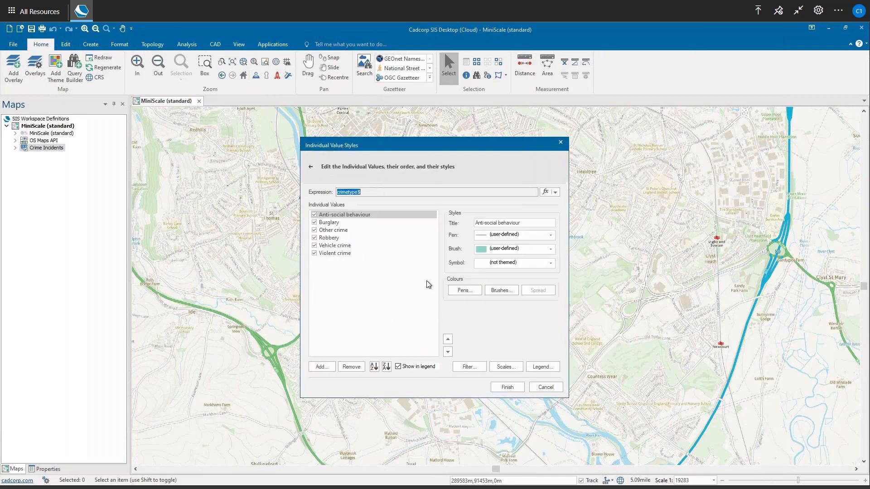
pyautogui.keyDown('shift'); pyautogui.click(336, 253); pyautogui.keyUp('shift')
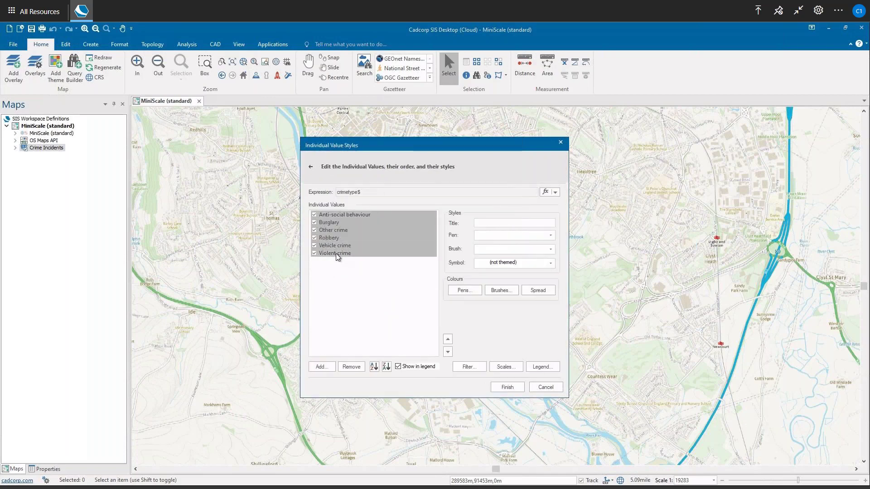
# Give the crime types black pens and ColorBrewer Qualitative Set1 fill colours
pyautogui.click(550, 235)
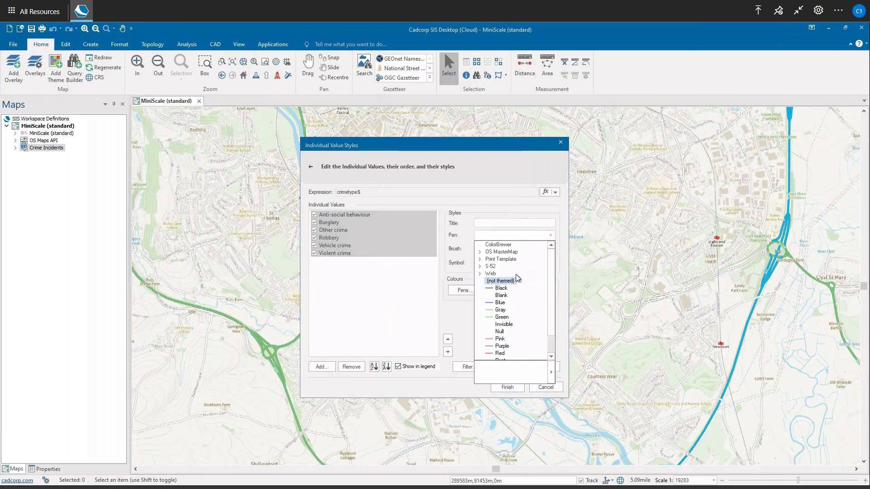
pyautogui.click(506, 290)
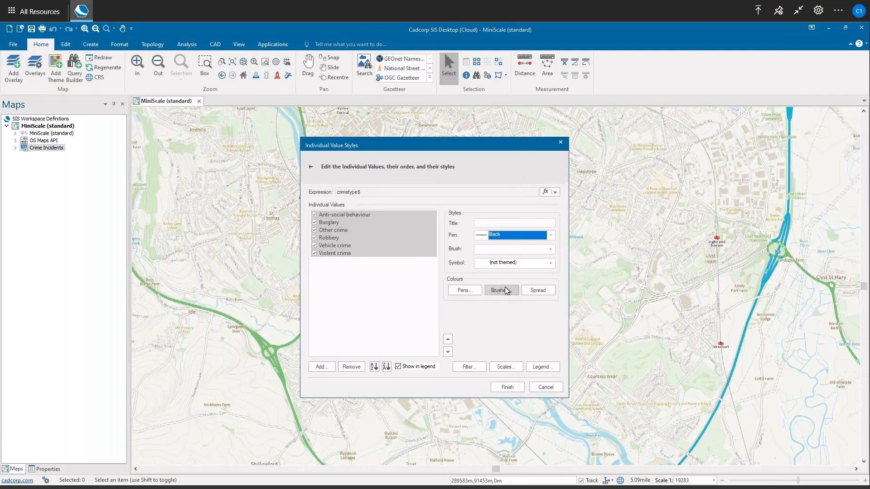
pyautogui.click(551, 250)
pyautogui.click(546, 282)
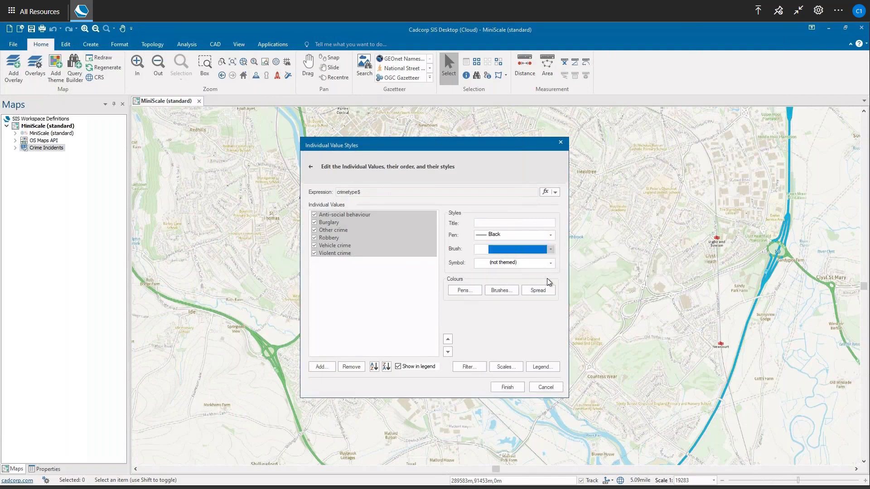
pyautogui.click(501, 290)
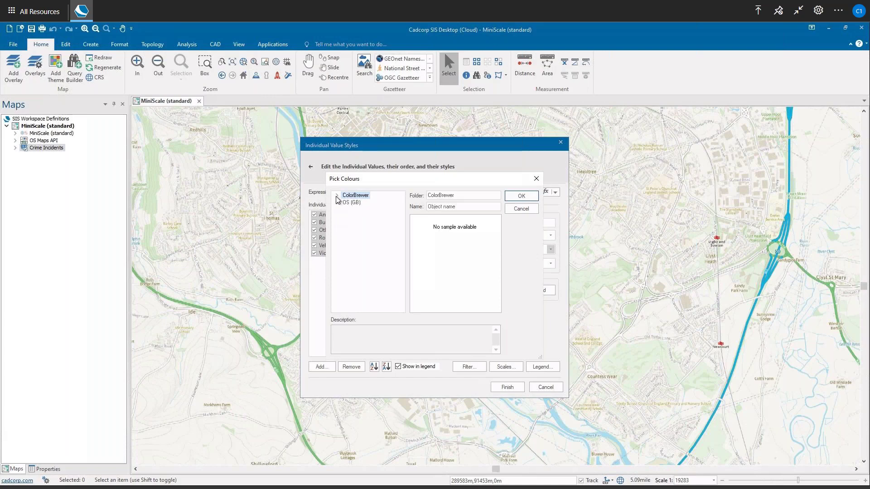
pyautogui.click(337, 195)
pyautogui.click(346, 210)
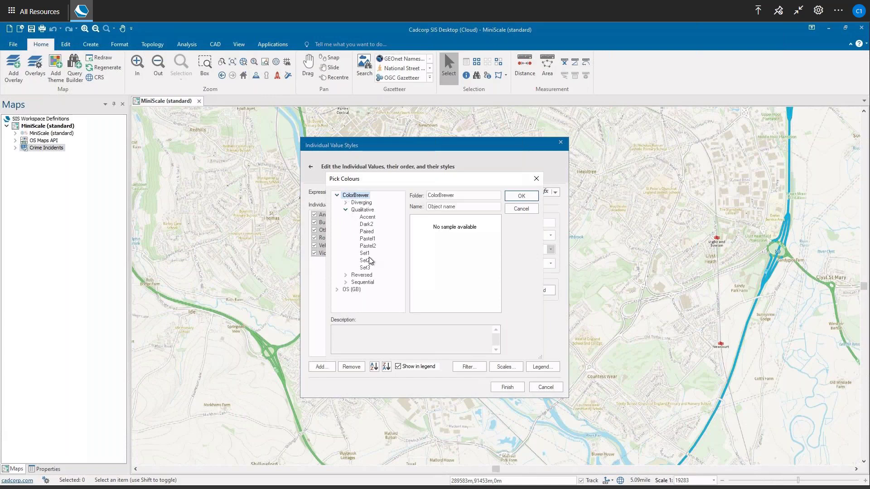
pyautogui.click(365, 253)
pyautogui.click(521, 196)
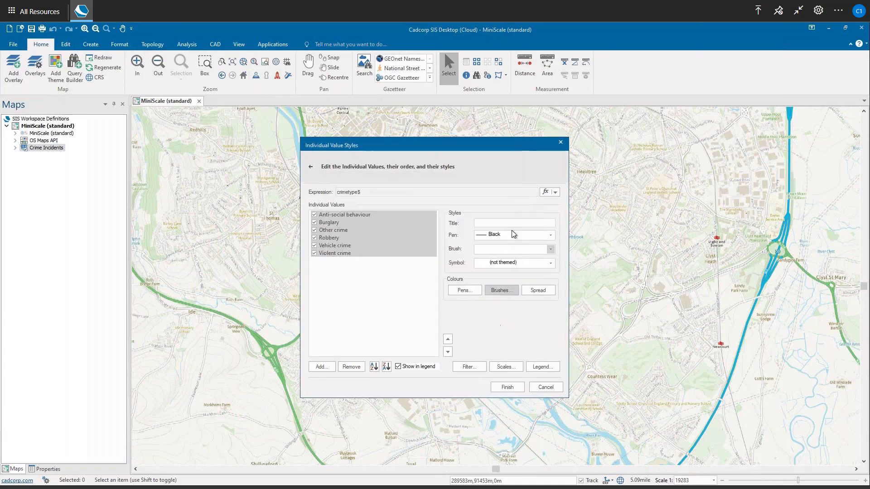
# Use the Circle Bold symbol for all crime types, then open the legend settings
pyautogui.click(550, 265)
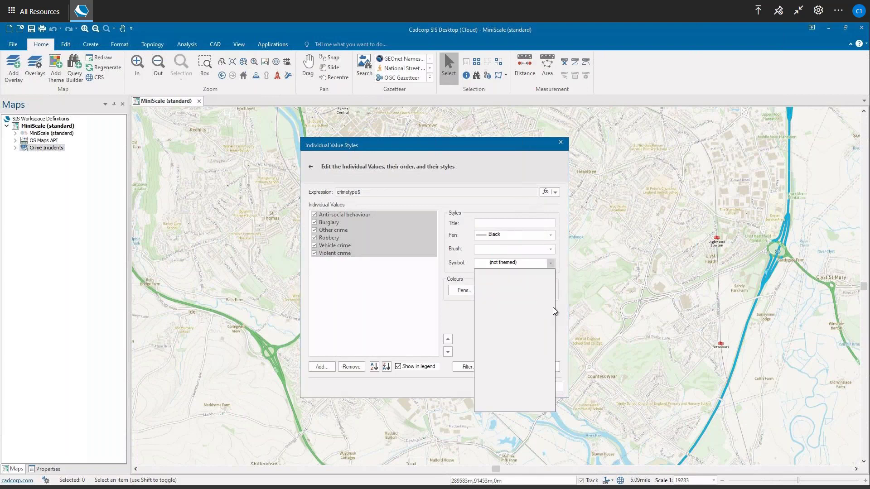
pyautogui.moveTo(553, 309); pyautogui.dragTo(554, 338)
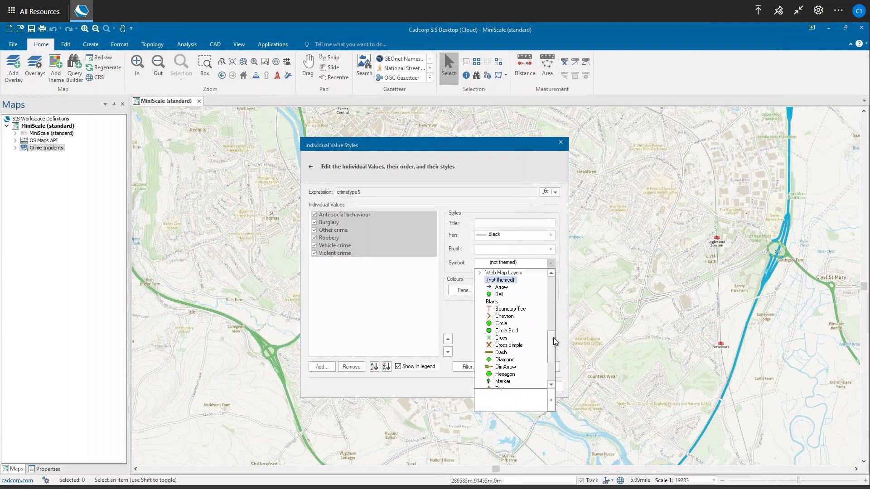
pyautogui.click(507, 331)
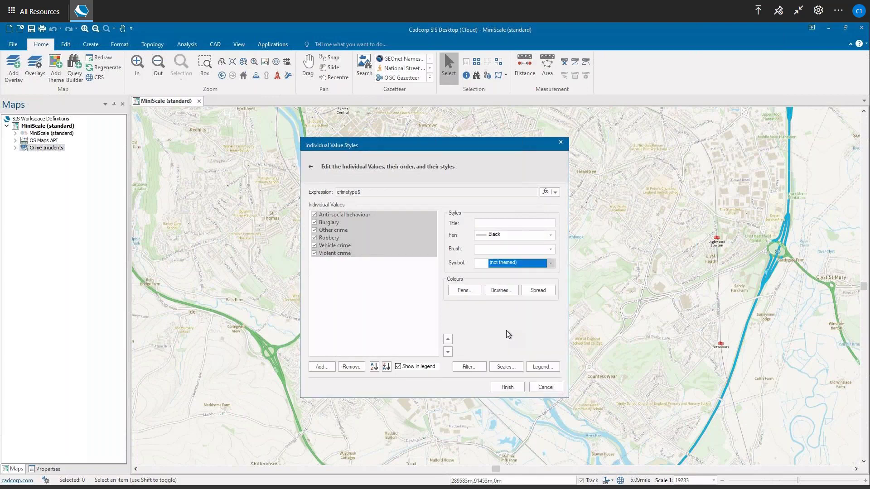
pyautogui.click(537, 368)
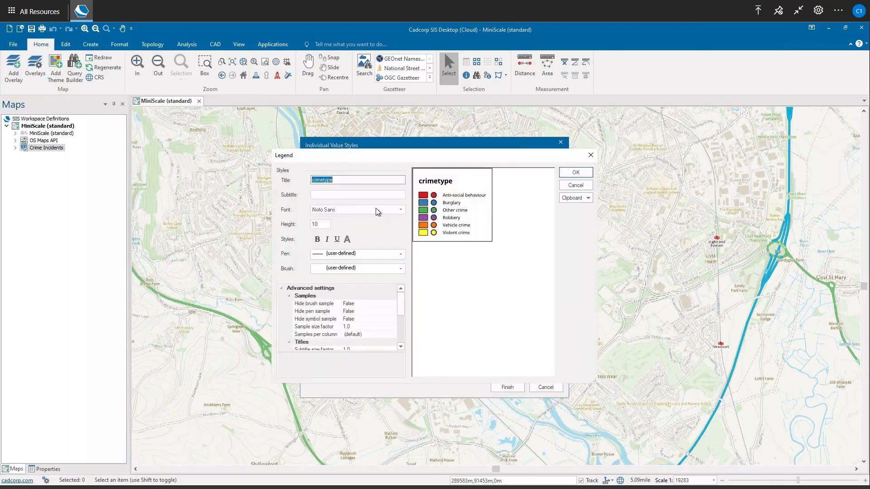
# Title the legend 'Crime Type' and set Hide brush sample and Hide pen sample to True
pyautogui.write('Crime Ty')
pyautogui.click(382, 305)
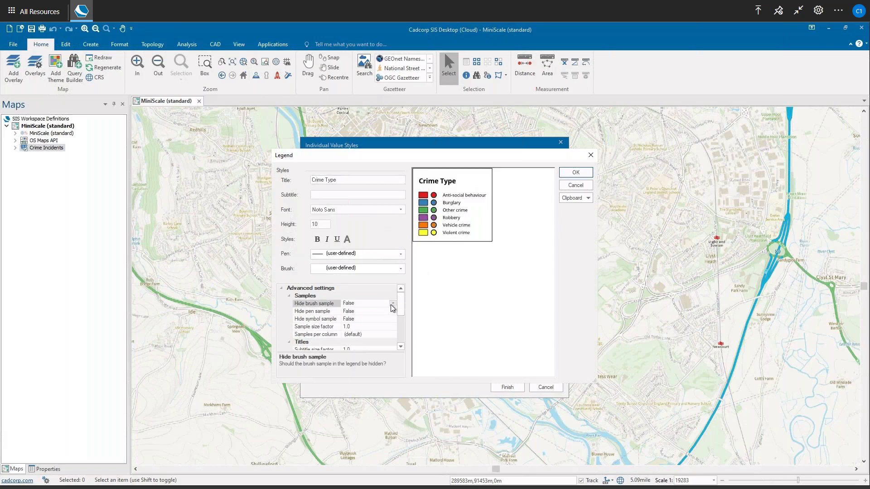
pyautogui.click(393, 303)
pyautogui.click(366, 312)
pyautogui.click(366, 311)
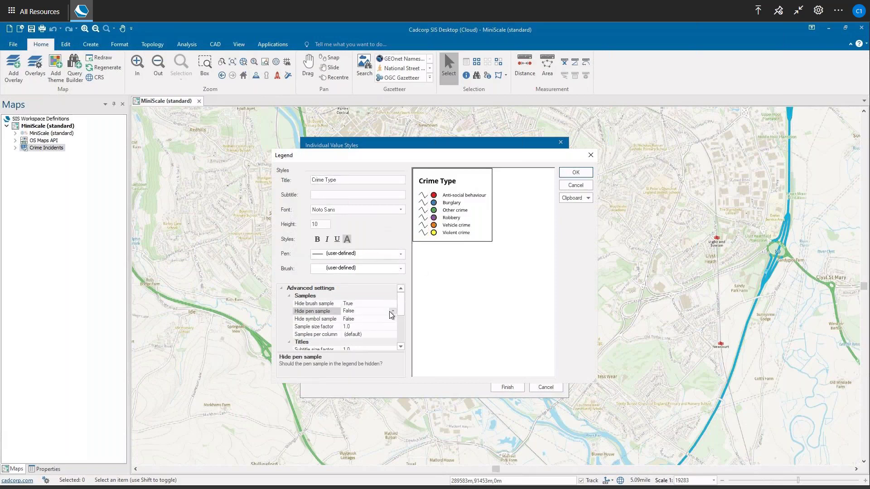
pyautogui.click(393, 311)
pyautogui.click(377, 318)
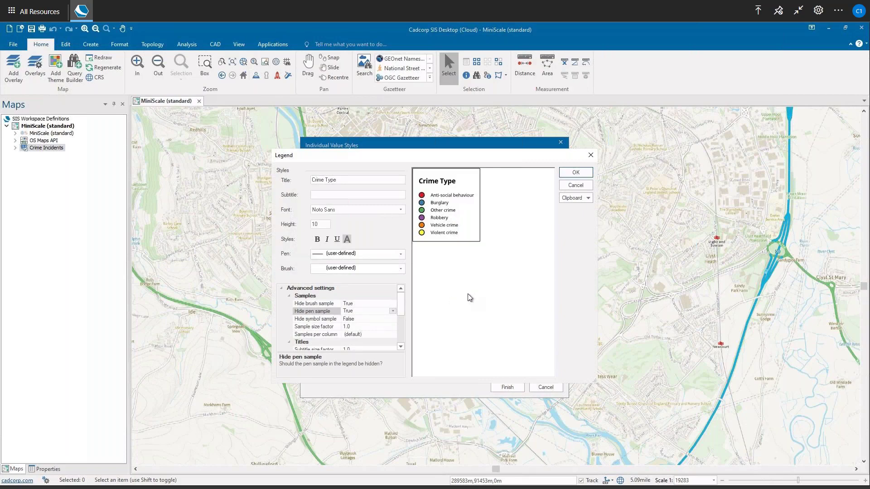
pyautogui.click(570, 176)
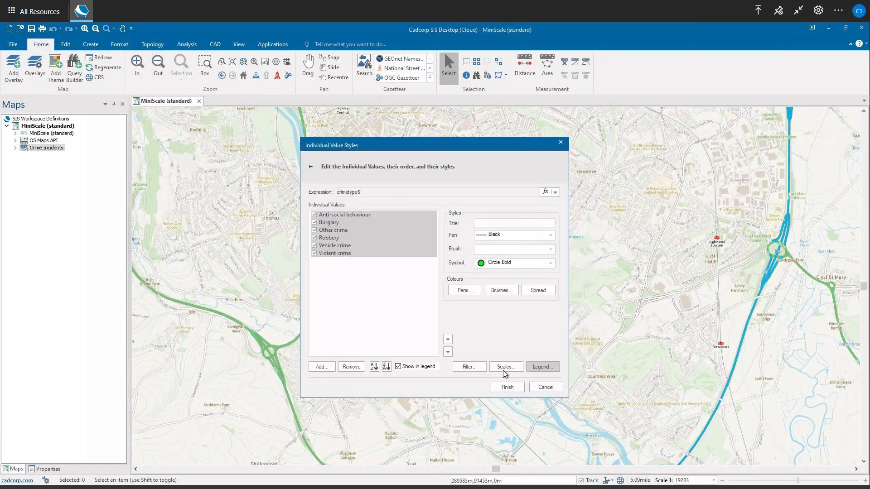
# Finish the crime-type theme, review the coloured points, then exit remote full screen
pyautogui.click(502, 387)
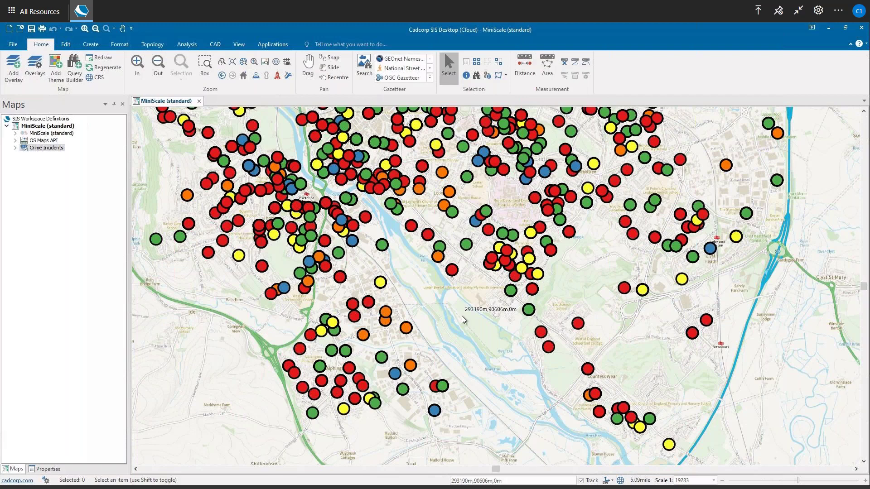
pyautogui.click(796, 12)
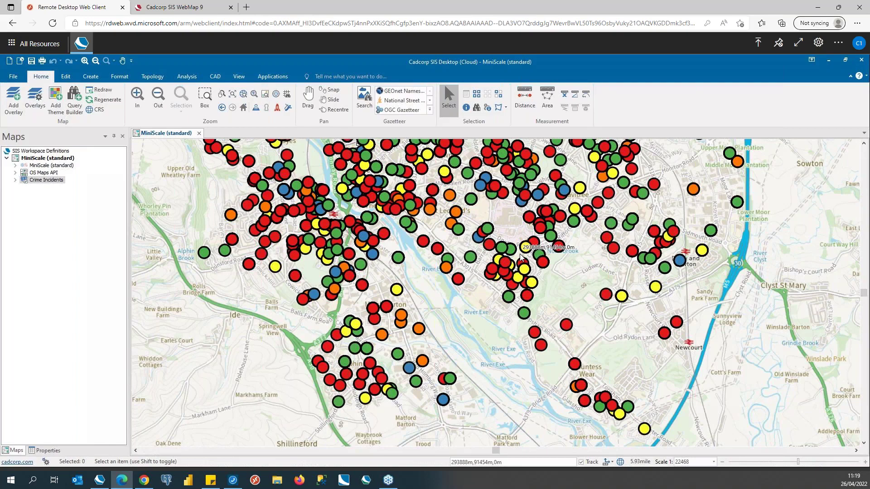
# Switch to the York web map and highlight the internal/ part of its URL
pyautogui.click(211, 10)
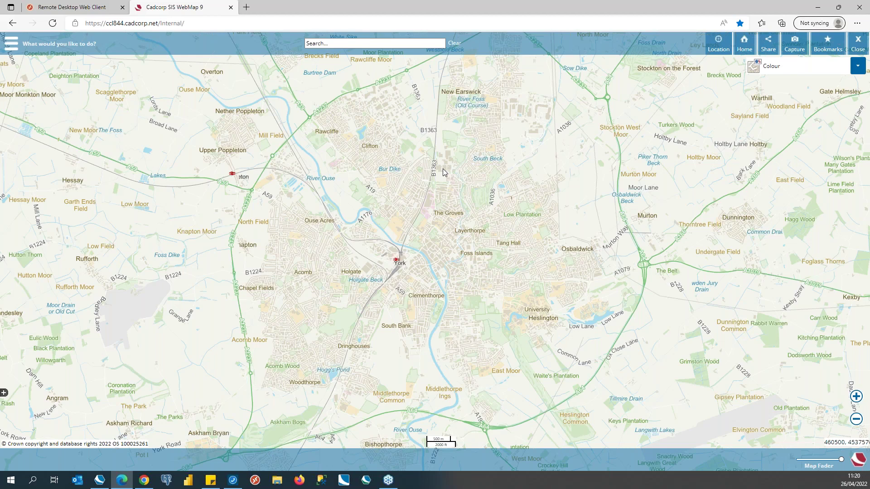
pyautogui.click(150, 26)
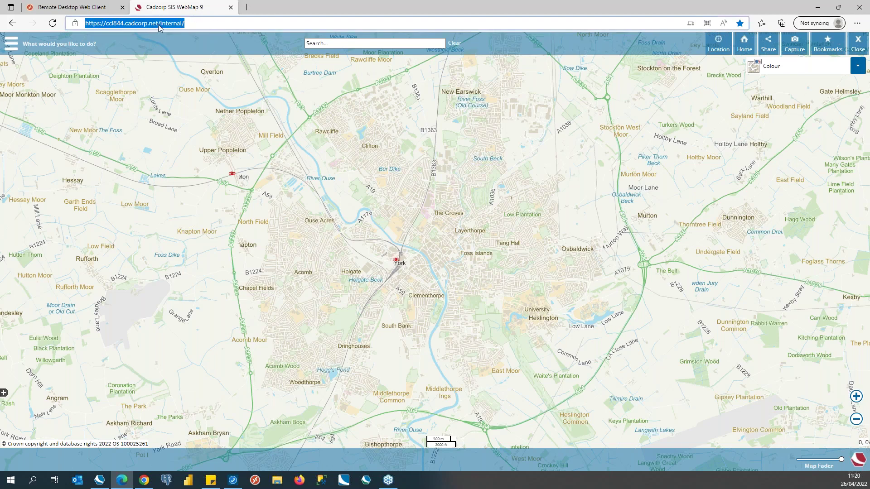
pyautogui.moveTo(160, 24); pyautogui.dragTo(191, 23)
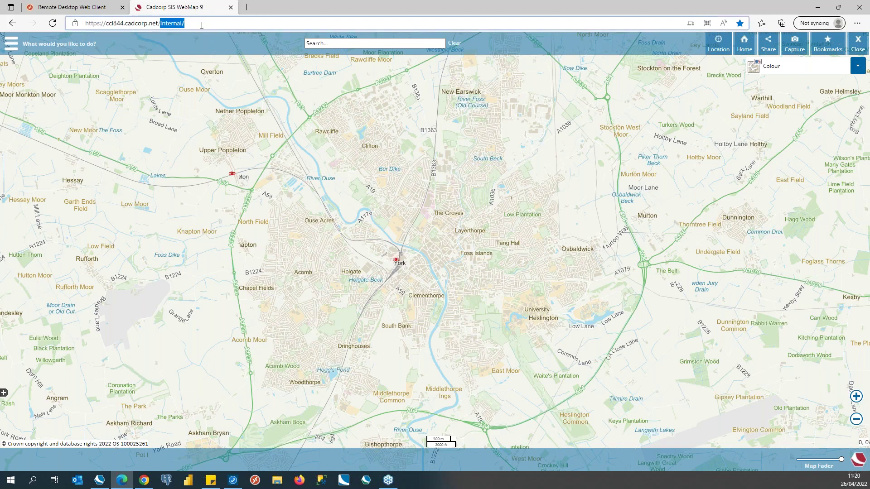
pyautogui.click(483, 53)
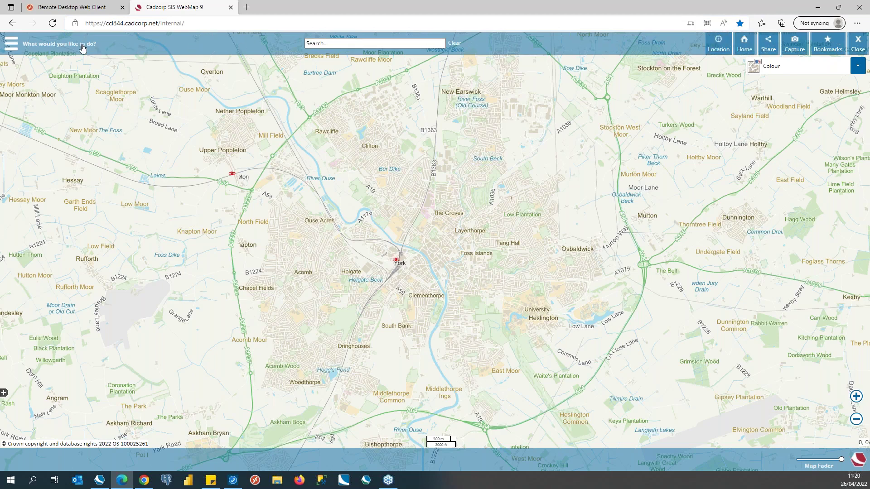
# Show the Listed Buildings layer over central York and view details for Grade II 18, Blake Street
pyautogui.click(11, 46)
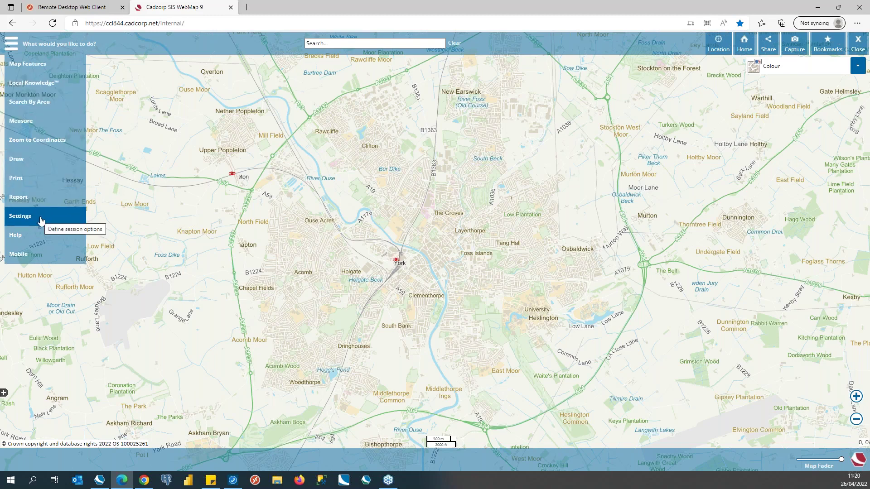
pyautogui.click(44, 68)
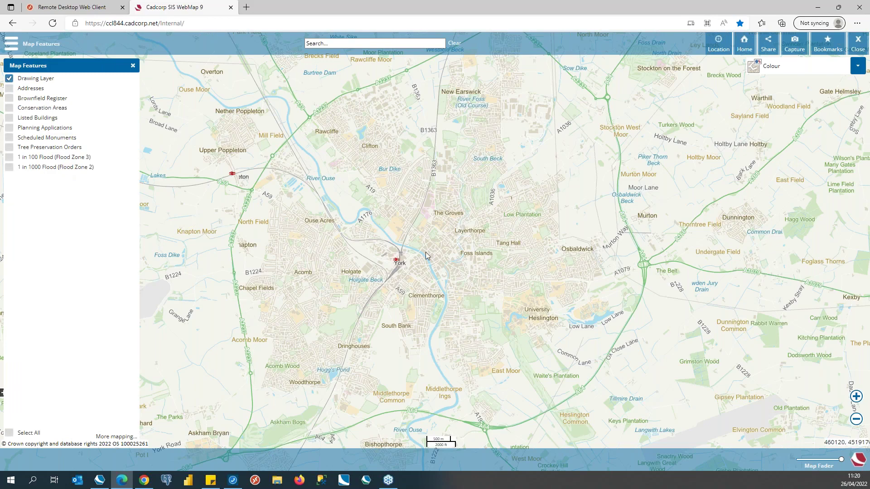
pyautogui.scroll(1, 426, 253)
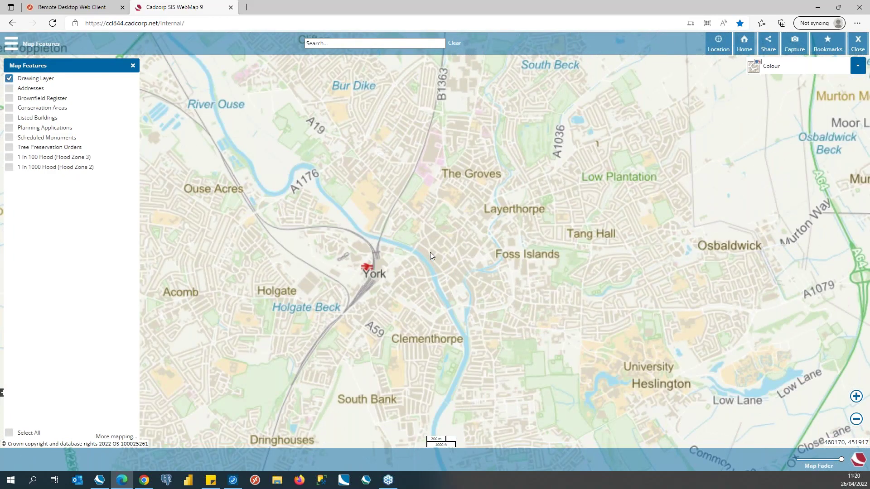
pyautogui.scroll(1, 430, 252)
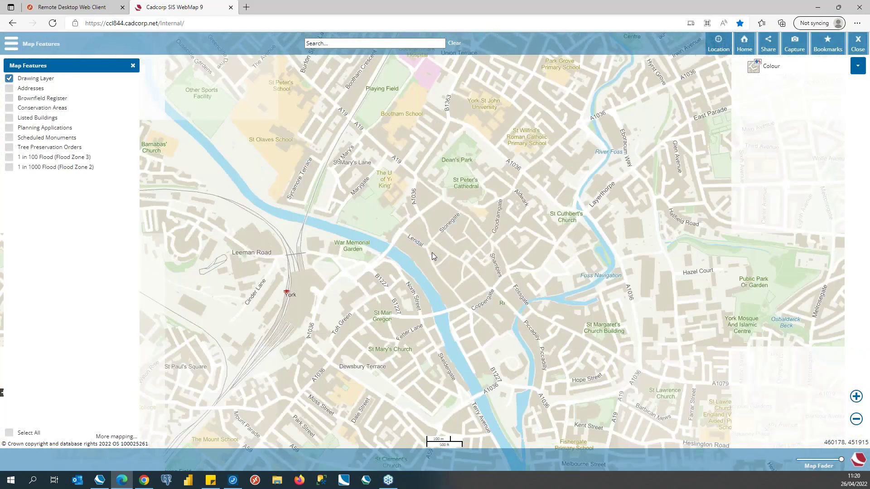
pyautogui.scroll(1, 436, 252)
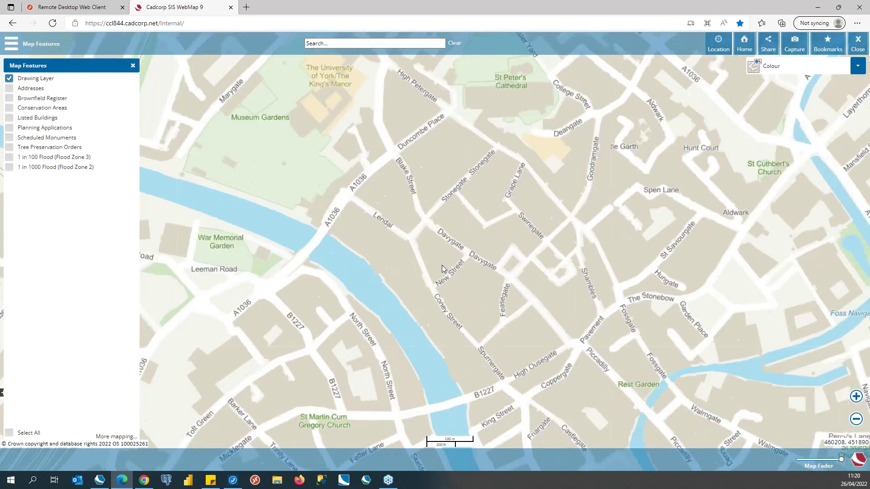
pyautogui.scroll(1, 442, 265)
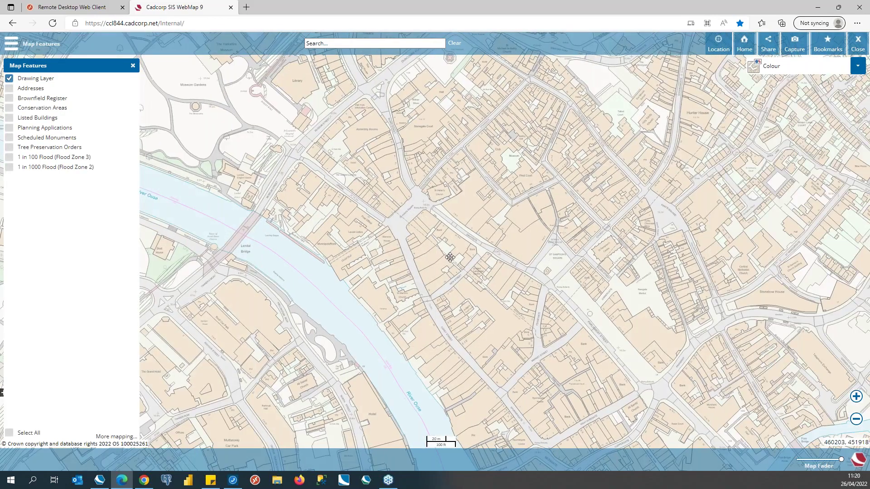
pyautogui.scroll(1, 314, 112)
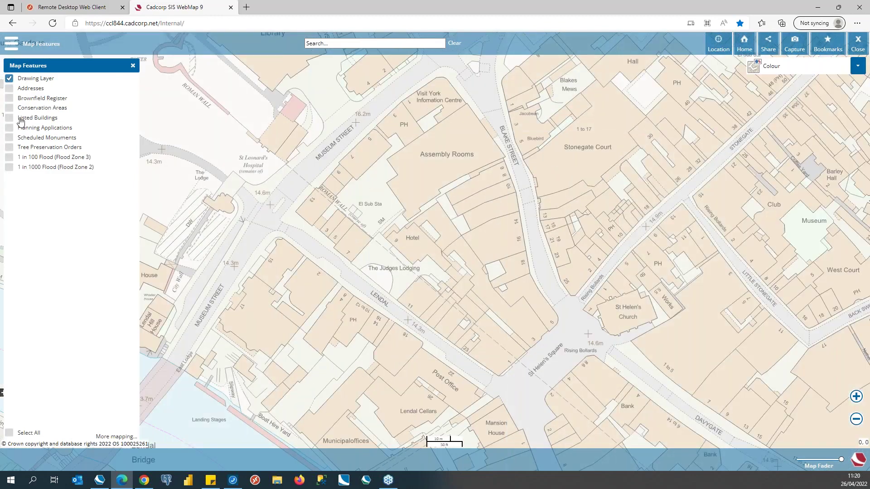
pyautogui.click(10, 118)
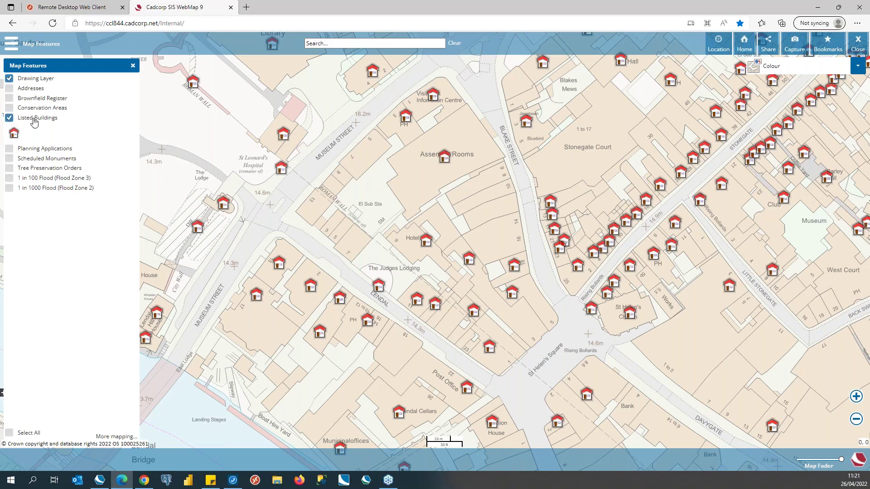
pyautogui.click(515, 267)
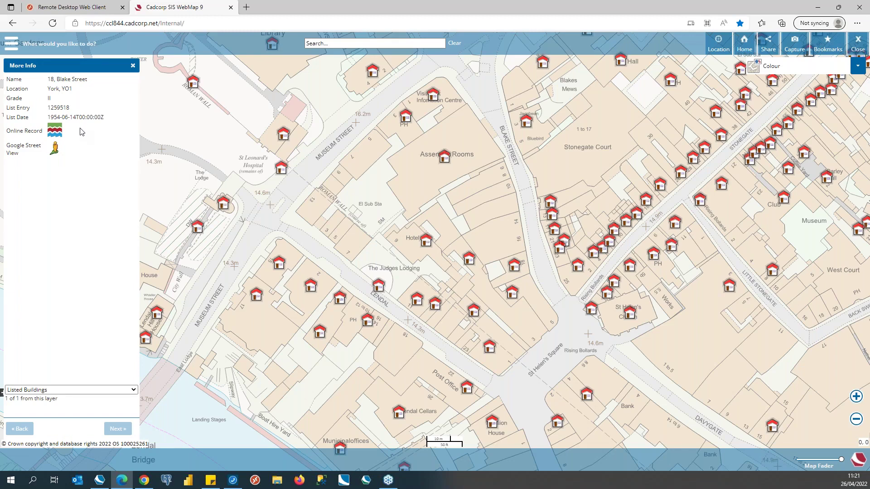
# Review the Historic England online record for 18, Blake Street, then close it
pyautogui.click(55, 132)
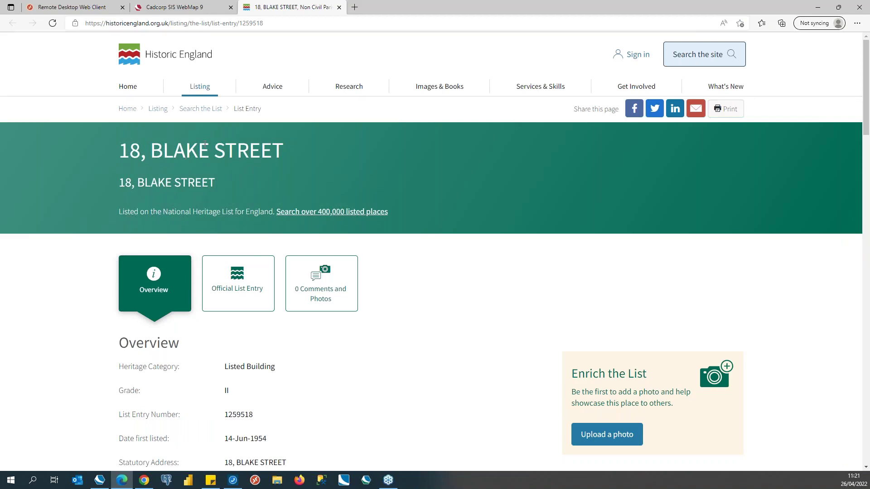
pyautogui.click(339, 8)
# Close the building info panel and start a Listed Buildings search by drawn area
pyautogui.click(133, 67)
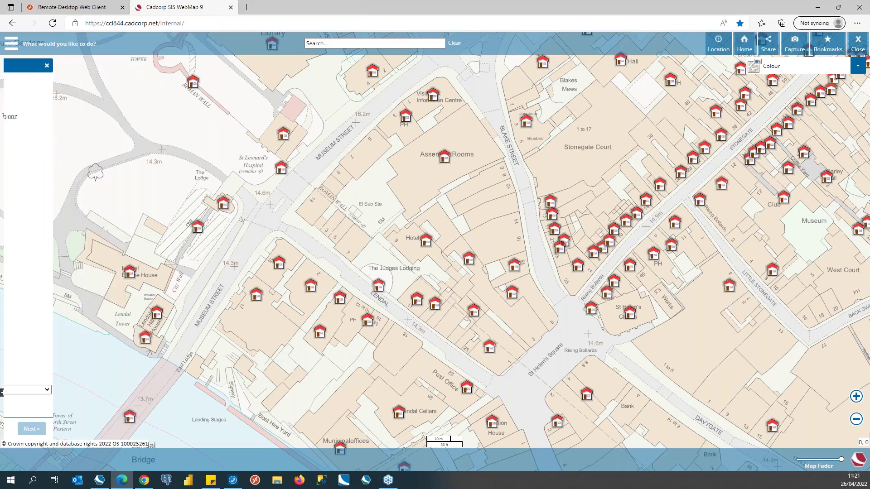
pyautogui.click(7, 49)
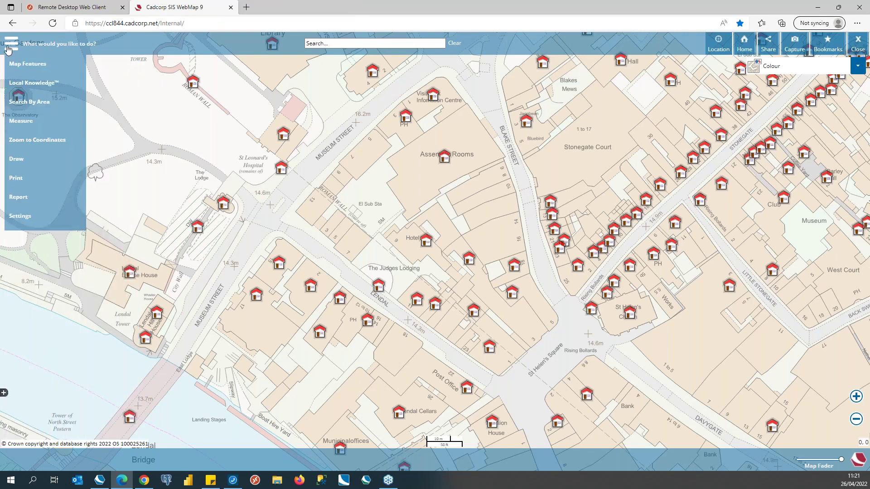
pyautogui.click(40, 106)
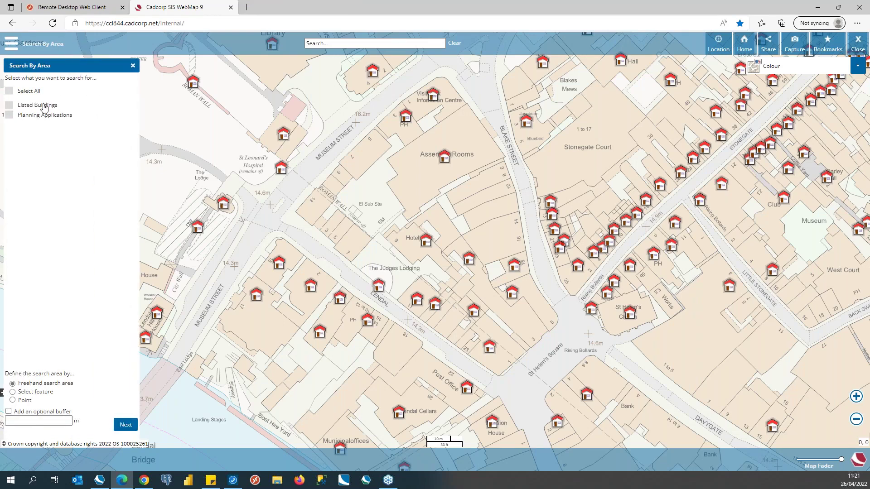
pyautogui.click(9, 106)
pyautogui.click(122, 424)
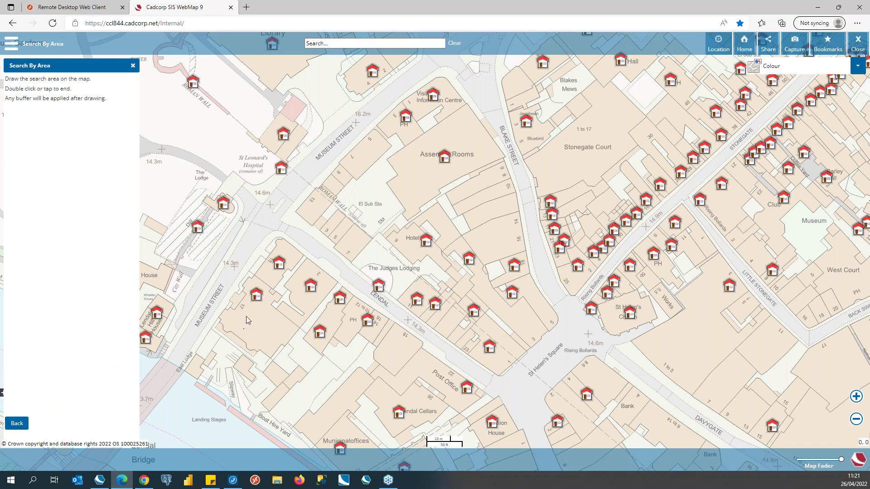
# Draw the search area from Museum Street, along Lendal and up Blake Street, then download the results as CSV
pyautogui.click(269, 217)
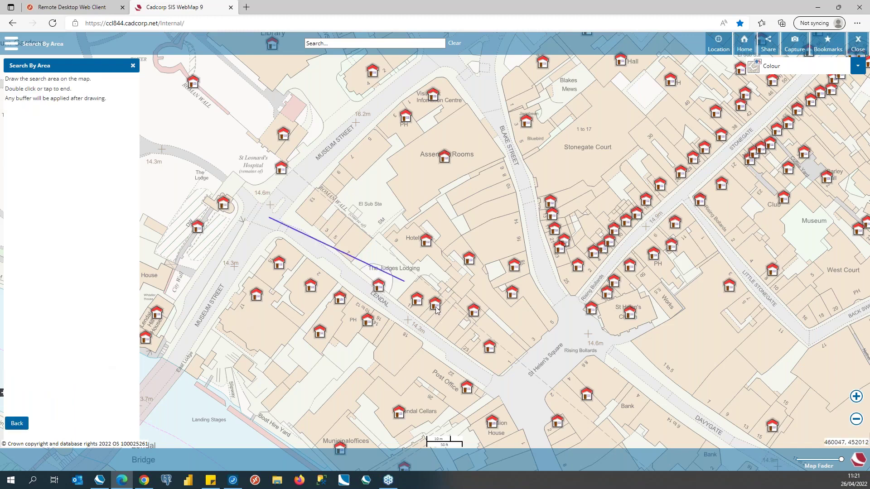
pyautogui.click(496, 386)
pyautogui.click(576, 313)
pyautogui.click(540, 261)
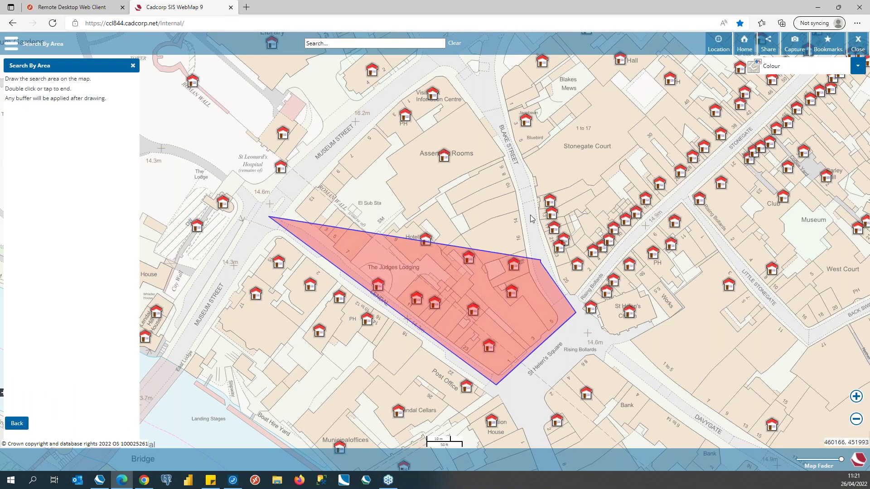
pyautogui.click(511, 144)
pyautogui.click(475, 89)
pyautogui.doubleClick(435, 59)
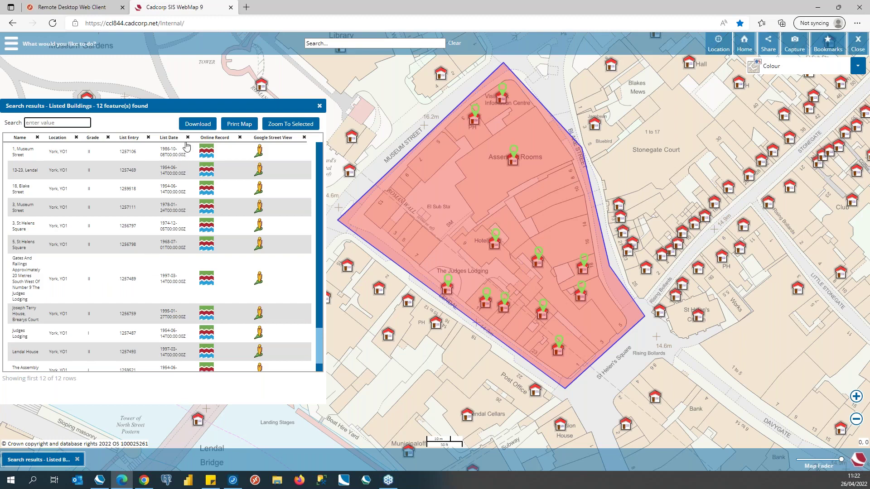
pyautogui.click(198, 127)
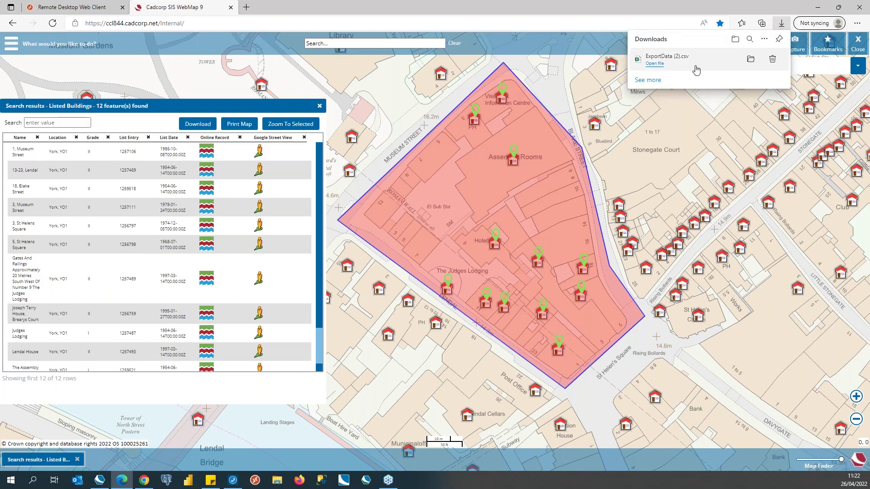
pyautogui.click(655, 64)
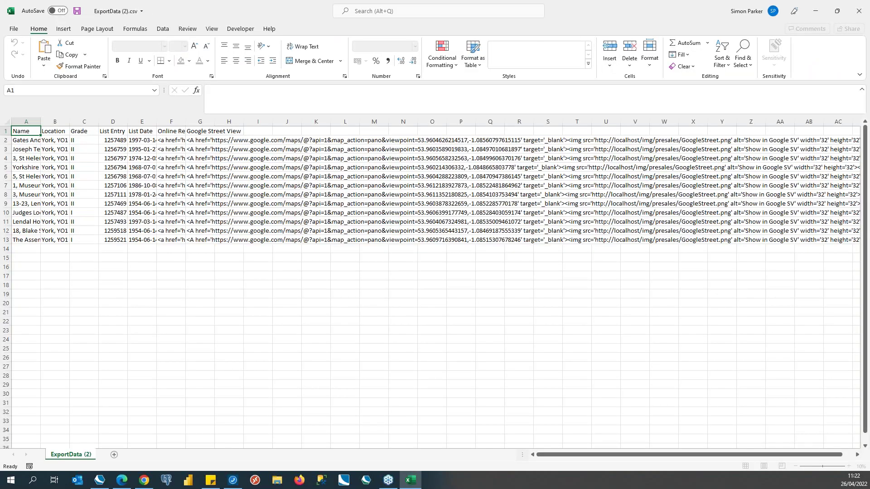
pyautogui.click(865, 14)
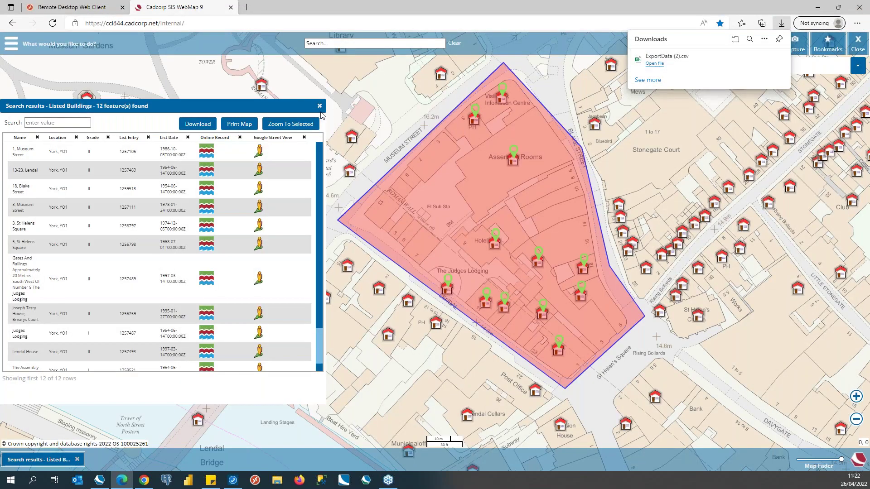
# Dismiss the downloads list, discard the listed buildings results, and exit to the map selection page
pyautogui.click(320, 107)
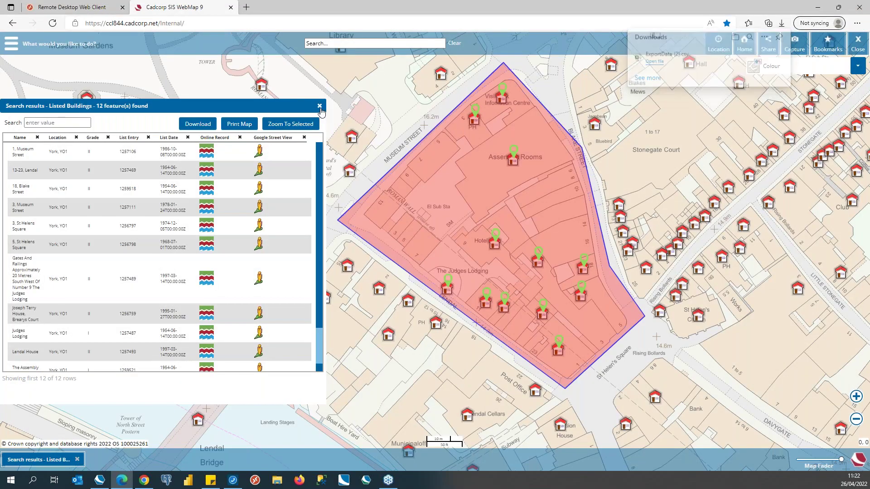
pyautogui.click(320, 107)
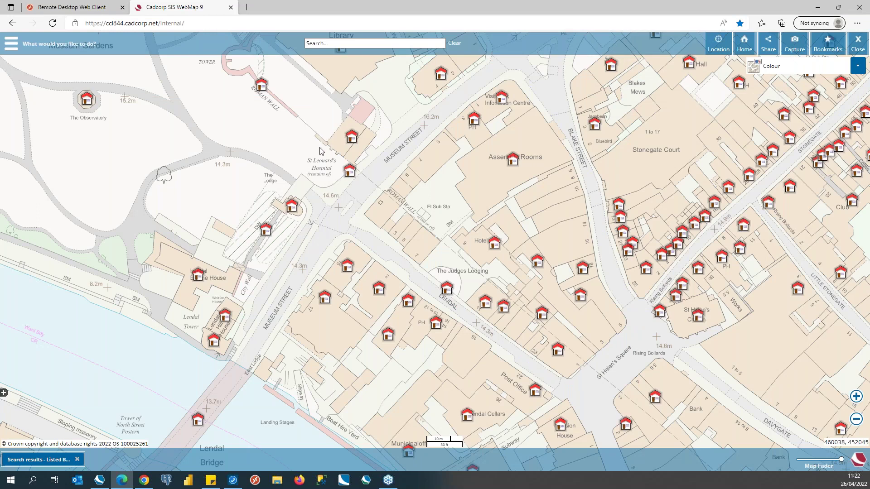
pyautogui.click(76, 459)
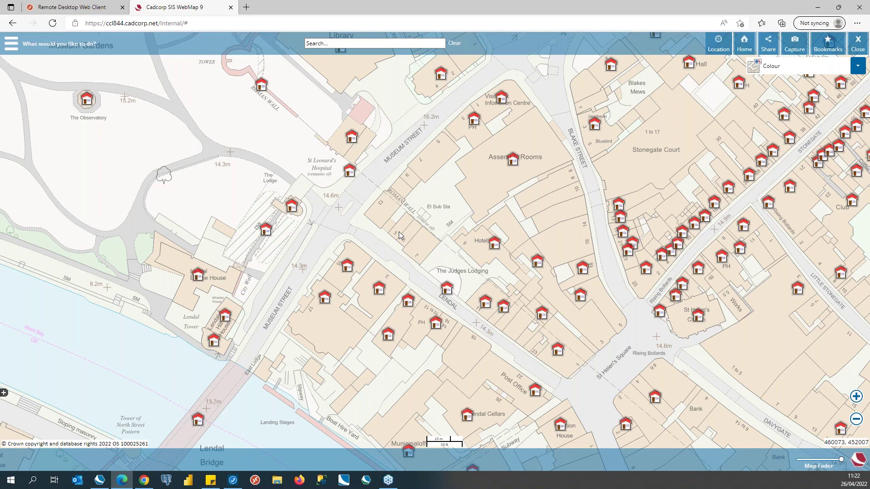
pyautogui.click(860, 49)
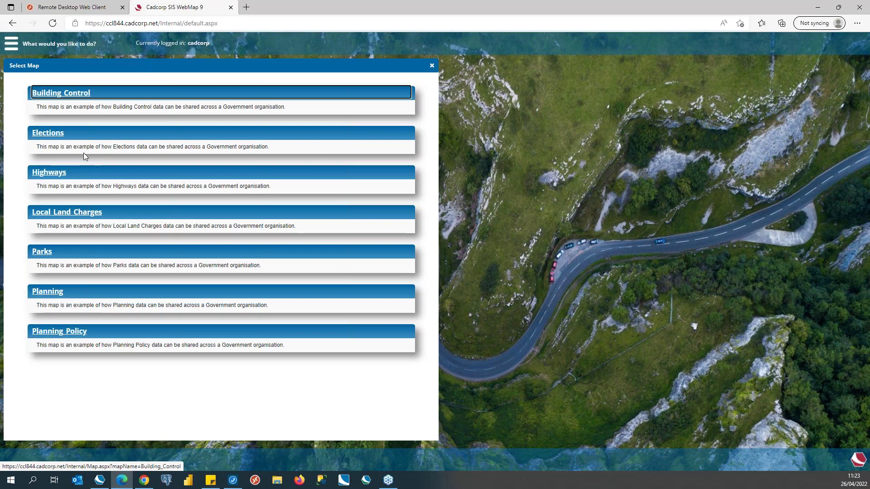
# Open the Elections map, list its Polling Districts and Polling Stations layers, then minimise the browser
pyautogui.click(49, 136)
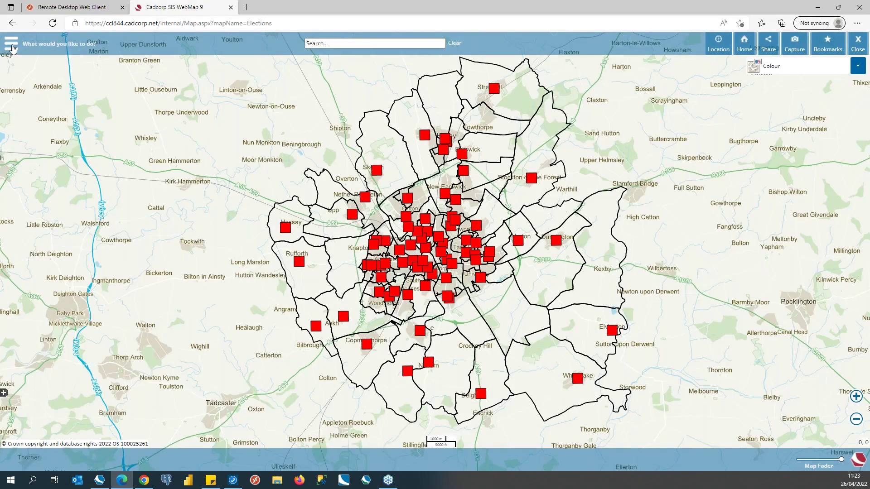
pyautogui.click(11, 44)
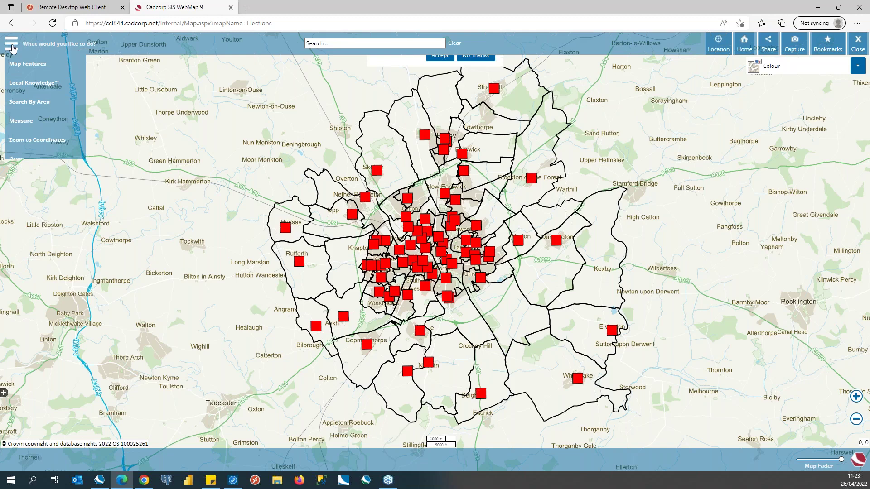
pyautogui.click(26, 67)
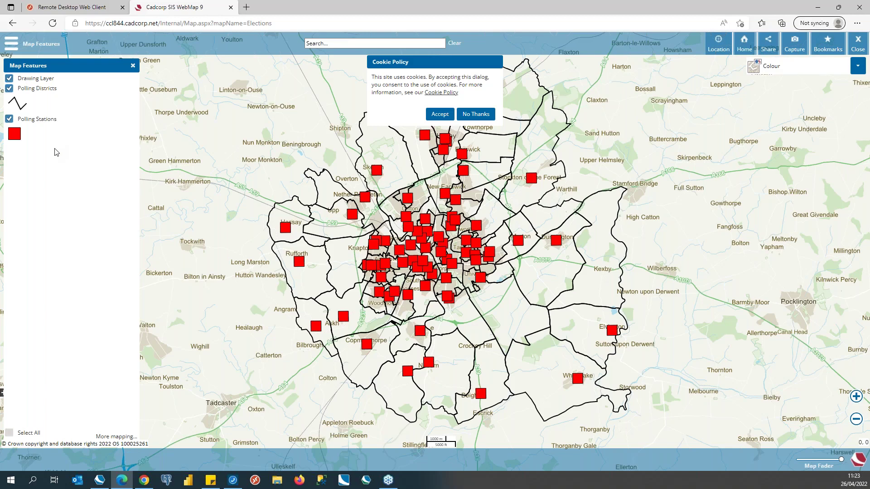
pyautogui.click(816, 10)
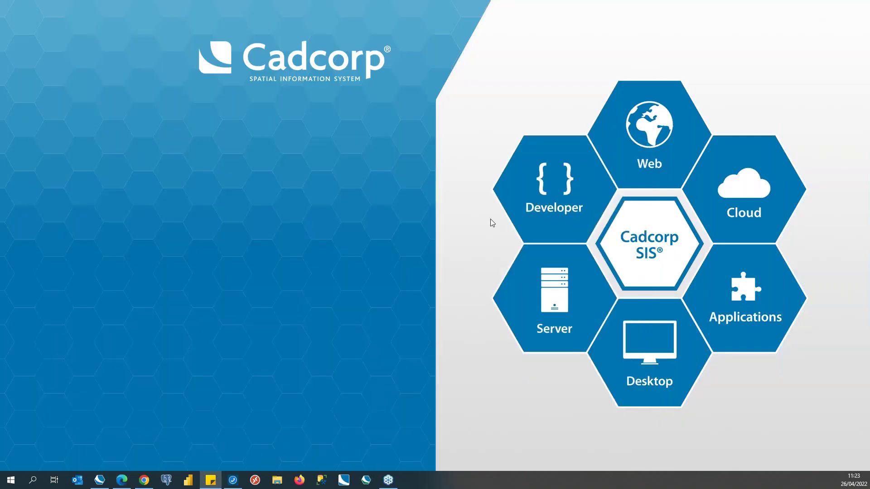
# Restore the Chrome window showing the public York WebMap from the taskbar
pyautogui.click(146, 481)
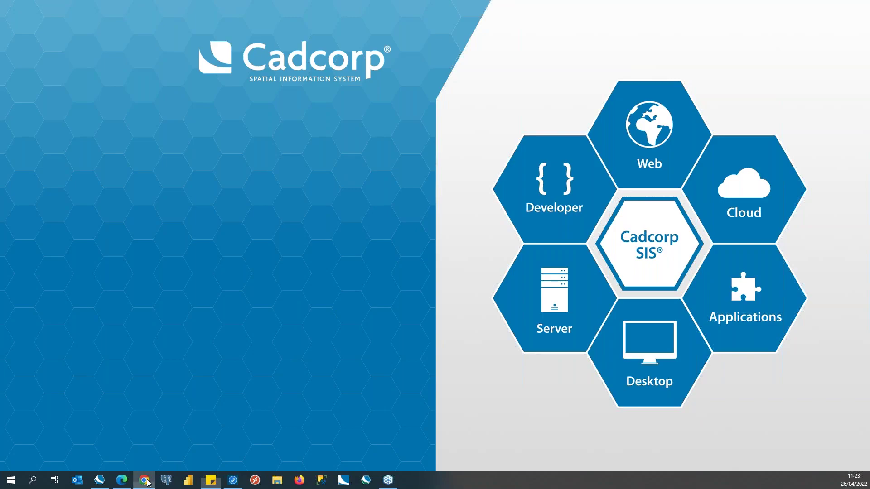
pyautogui.click(146, 481)
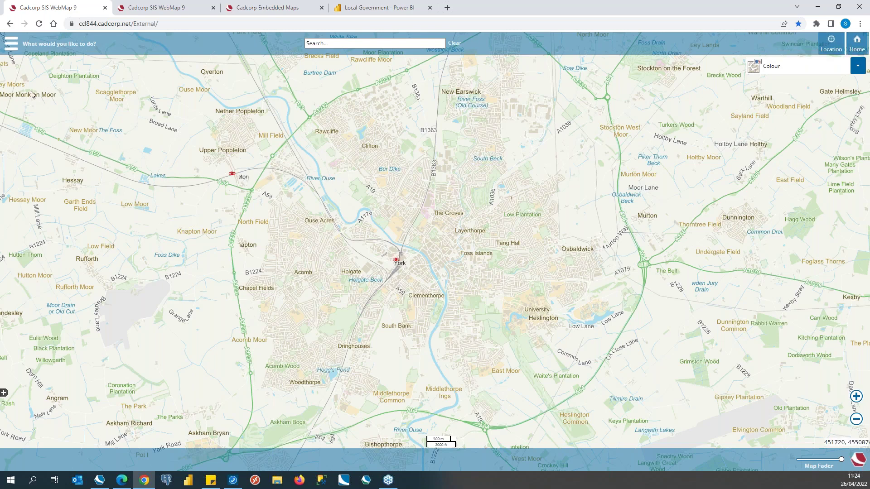
pyautogui.click(10, 47)
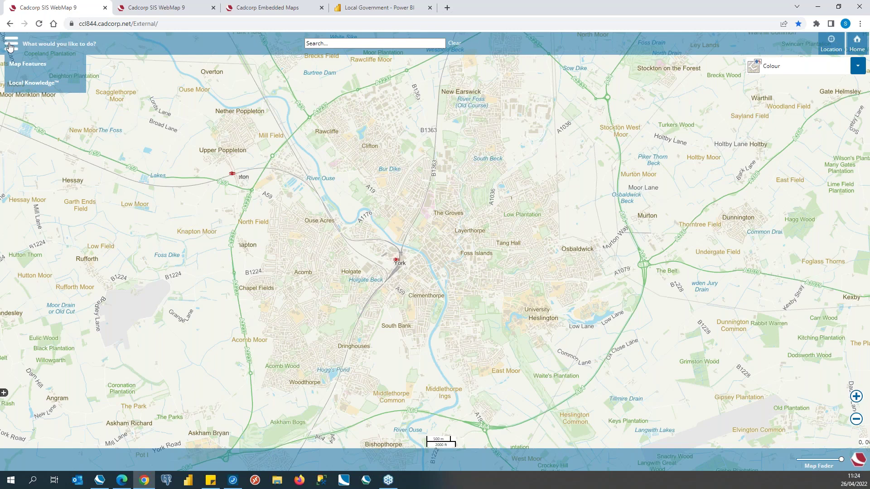
pyautogui.click(44, 64)
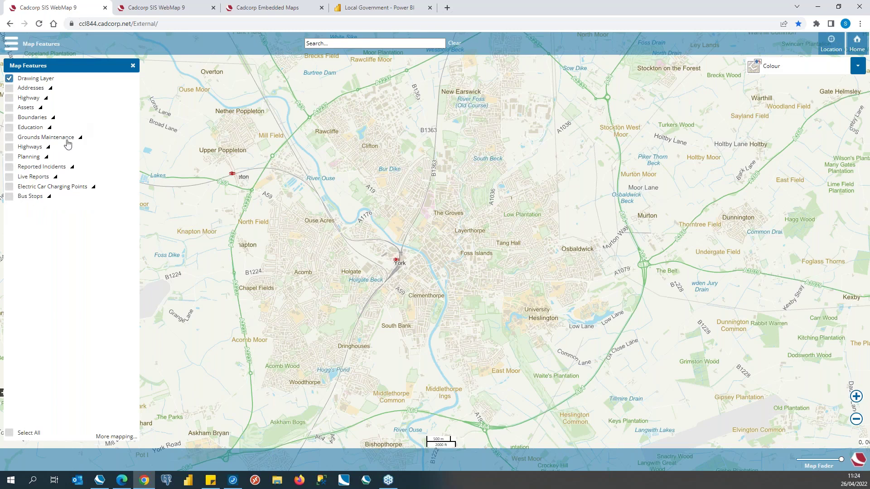
pyautogui.click(46, 157)
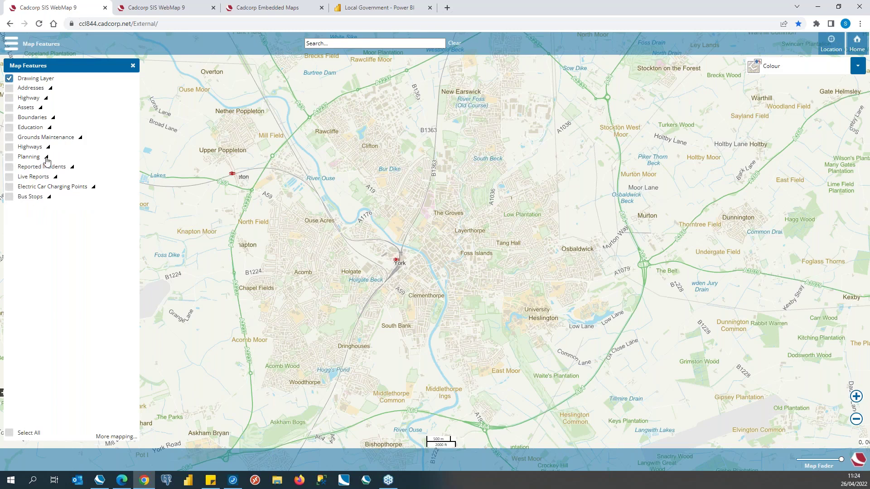
pyautogui.click(50, 127)
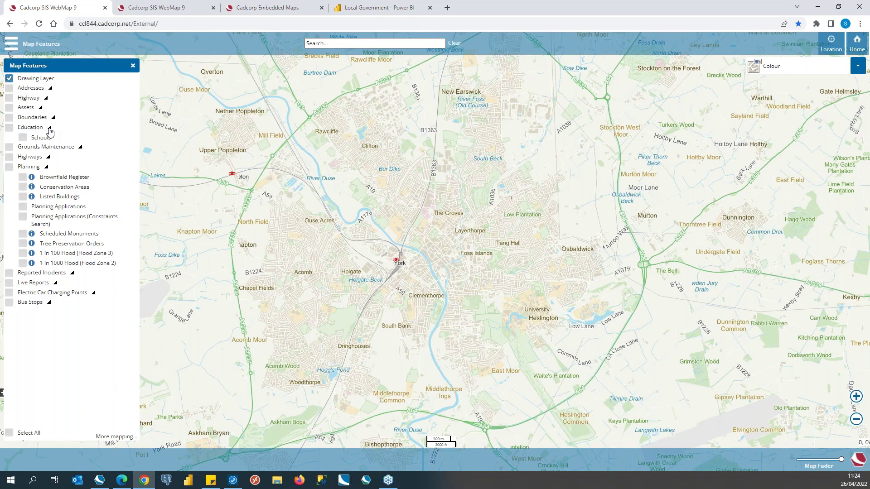
pyautogui.click(133, 65)
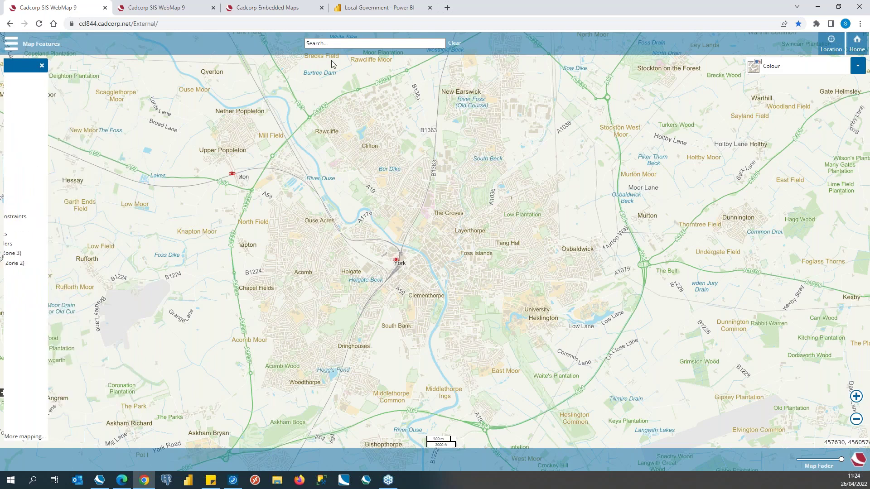
# Search for postcode YO1 9NA and zoom to the first matching address on Coney Street
pyautogui.click(349, 44)
pyautogui.write('YO1 9NA')
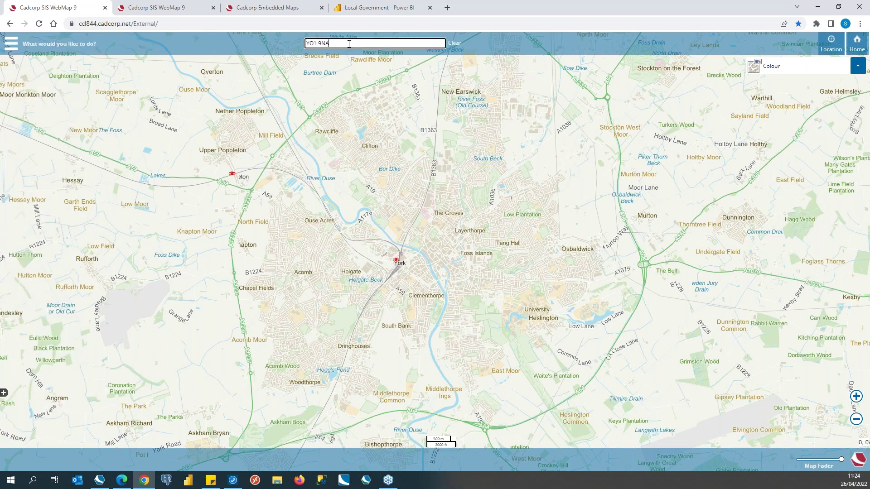
pyautogui.press('Return')
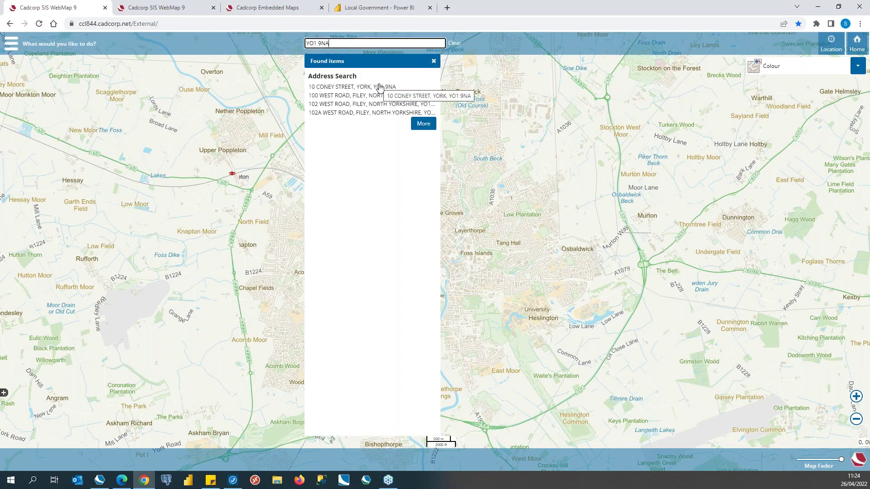
pyautogui.click(380, 87)
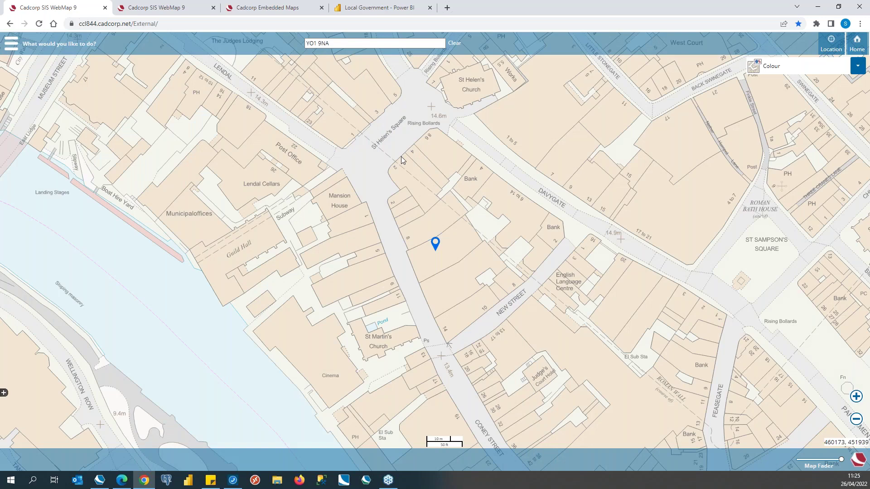
pyautogui.click(7, 42)
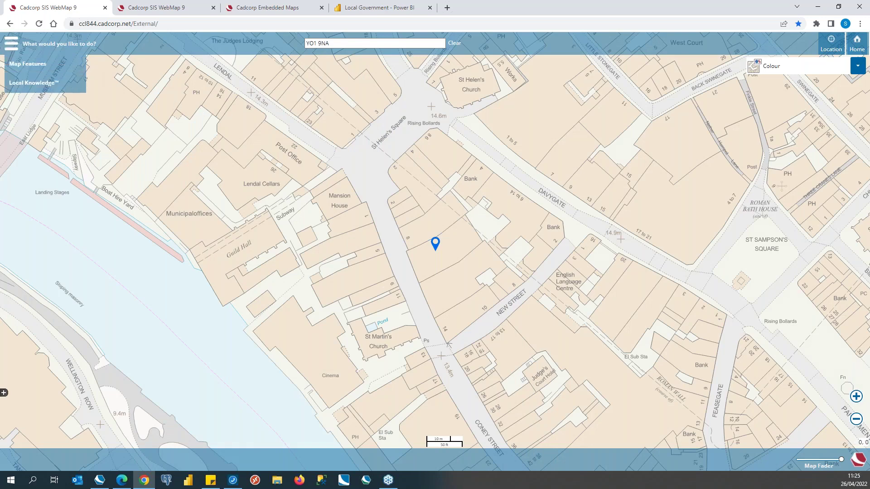
# Show Local Knowledge for the address and scroll through bin days, charging points and 40 planning applications
pyautogui.click(56, 86)
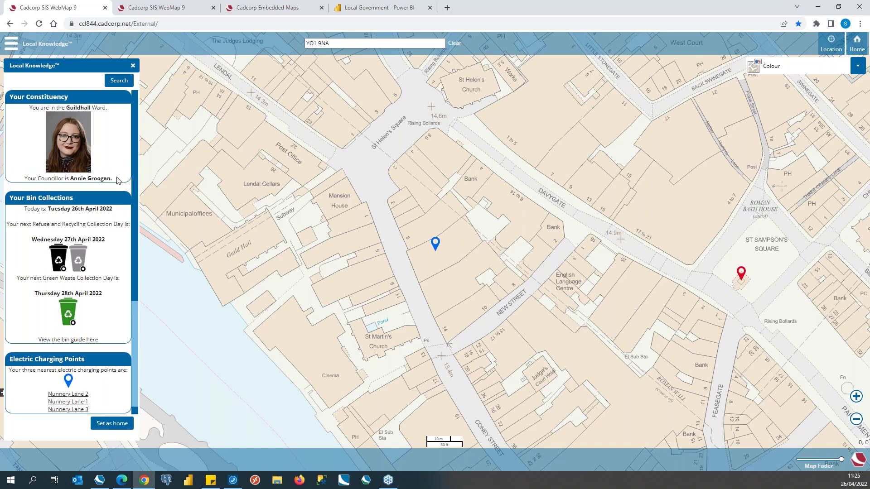
pyautogui.scroll(-3, 116, 177)
pyautogui.scroll(1, 114, 173)
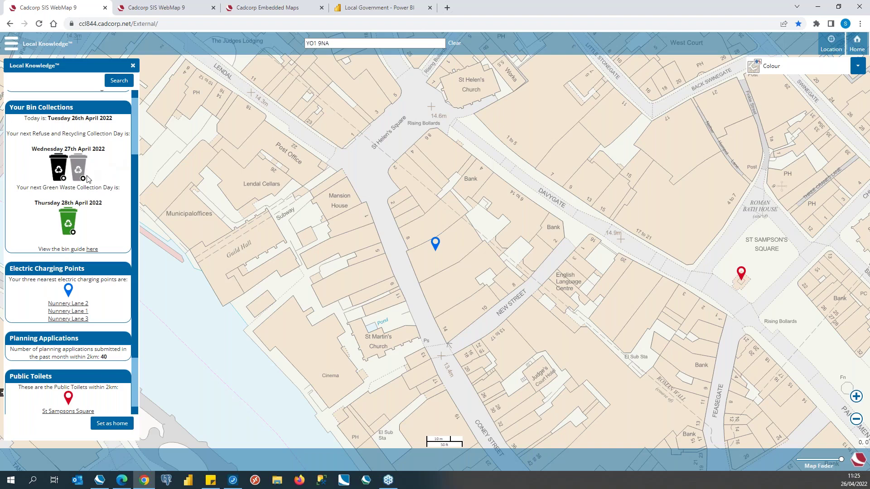
pyautogui.scroll(-2, 108, 218)
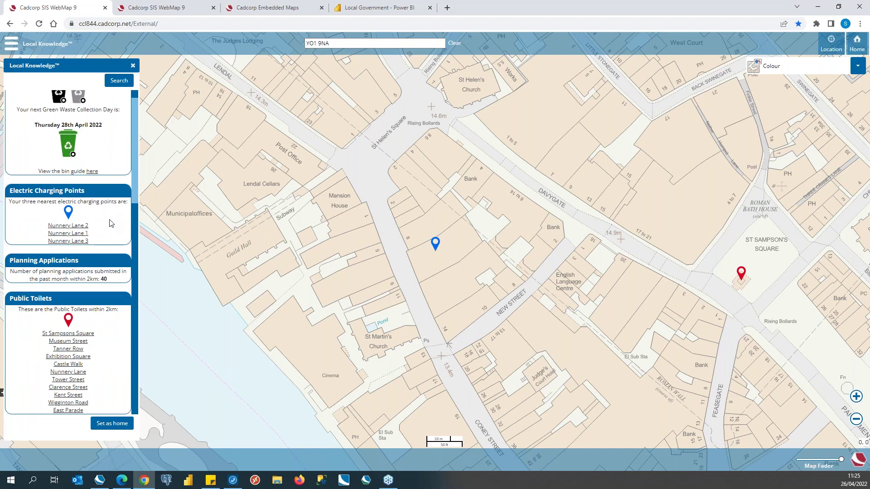
# Zoom to the Nunnery Lane 2 charging point, then switch to the WebMap admin page tab
pyautogui.click(83, 226)
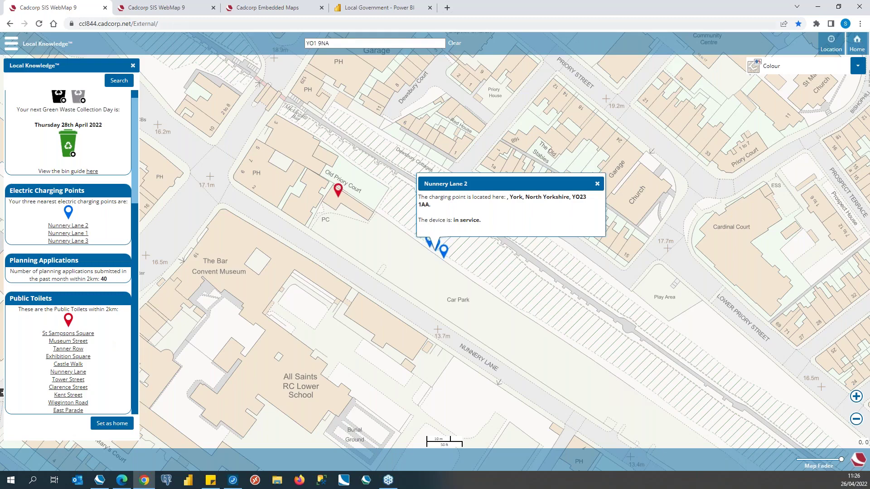
pyautogui.click(174, 15)
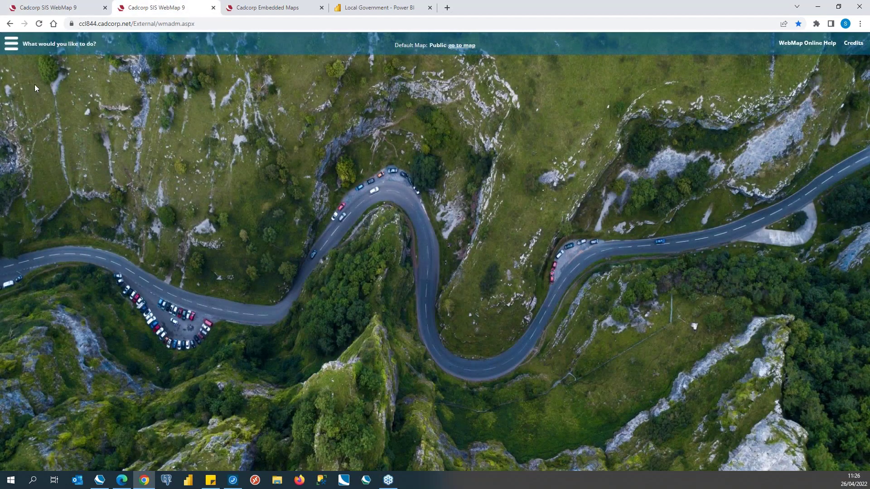
# Enable and save Search by area, Measure and Draw in Public Settings, then close Local Knowledge
pyautogui.click(9, 47)
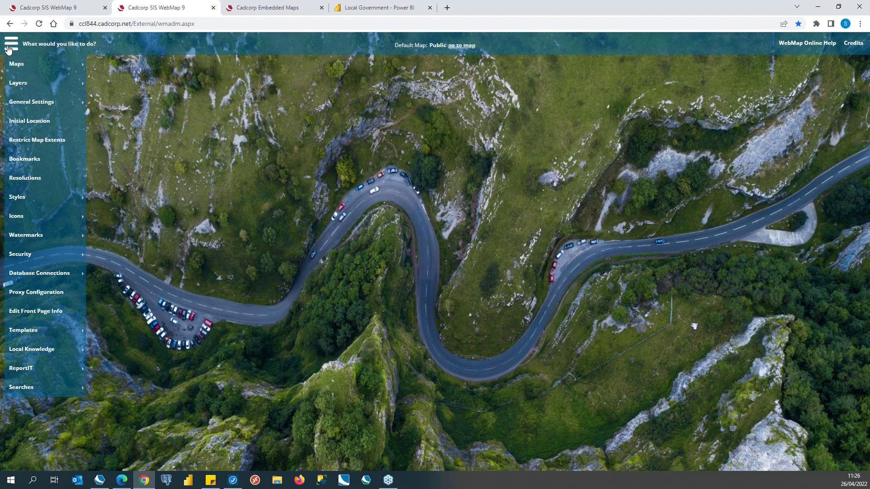
pyautogui.moveTo(59, 106)
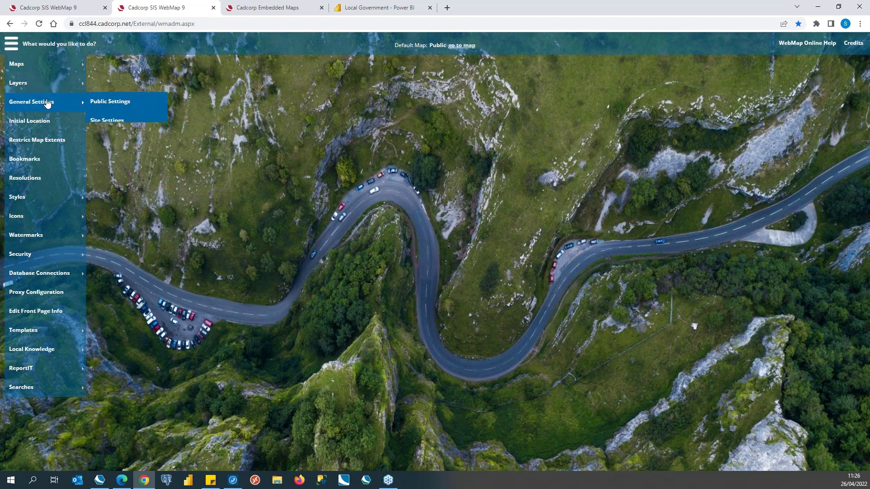
pyautogui.click(99, 104)
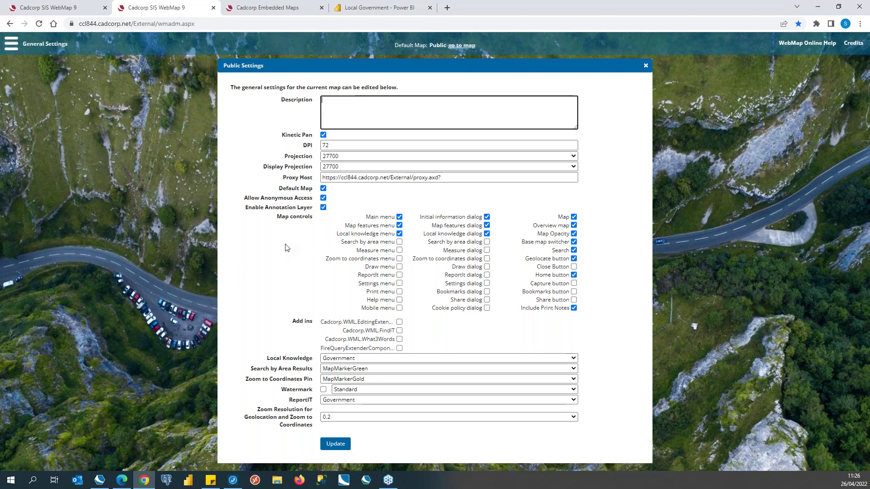
pyautogui.click(400, 243)
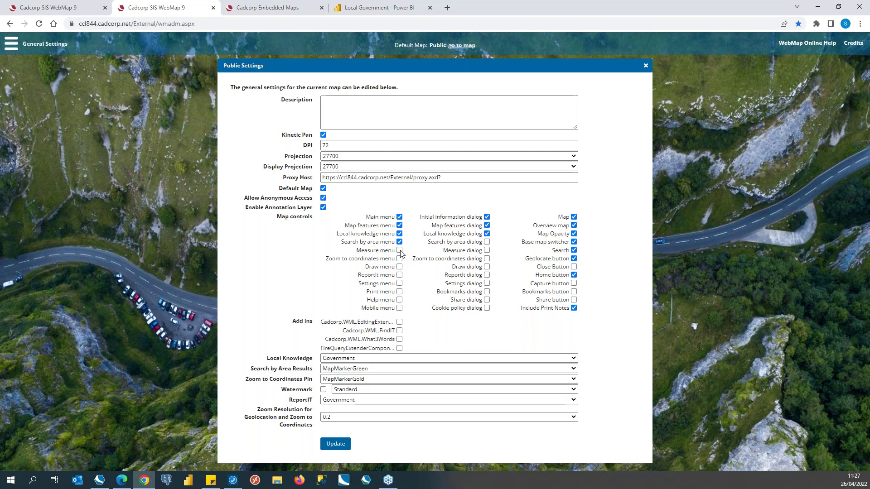
pyautogui.click(400, 252)
pyautogui.click(399, 267)
pyautogui.click(333, 444)
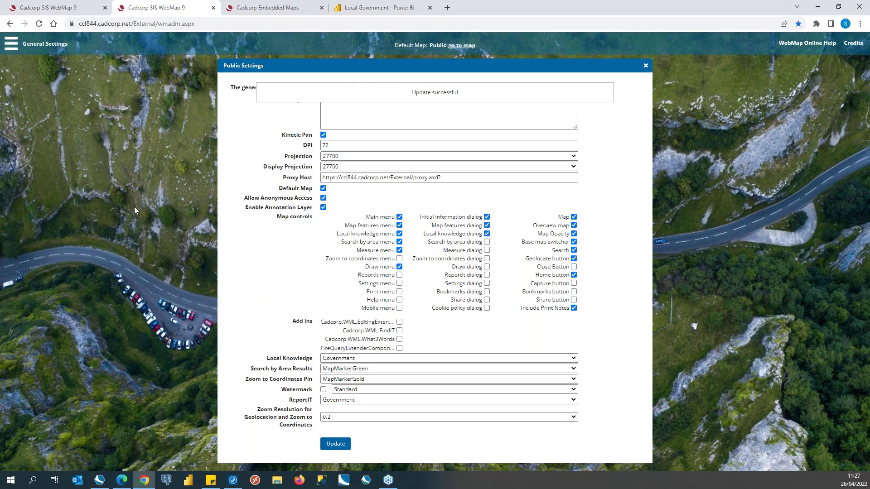
pyautogui.click(41, 11)
pyautogui.click(133, 65)
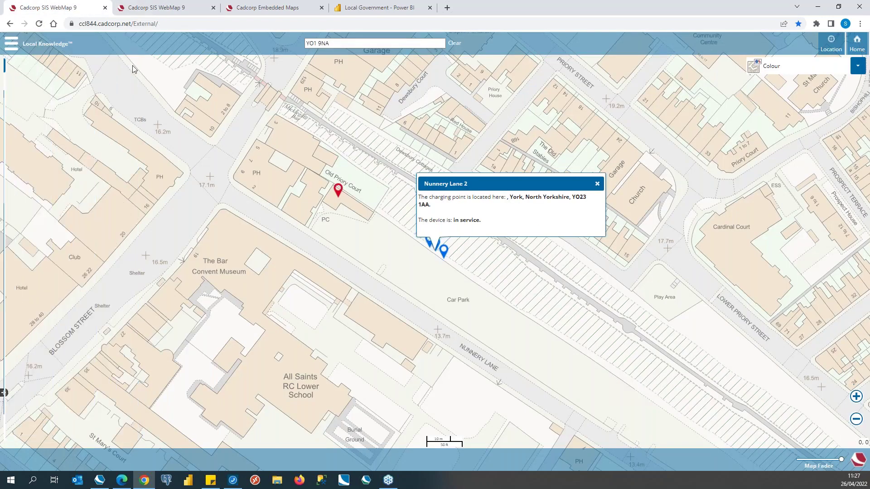
# Reload the public York map and confirm Search By Area, Measure and Draw now appear in its menu
pyautogui.click(13, 47)
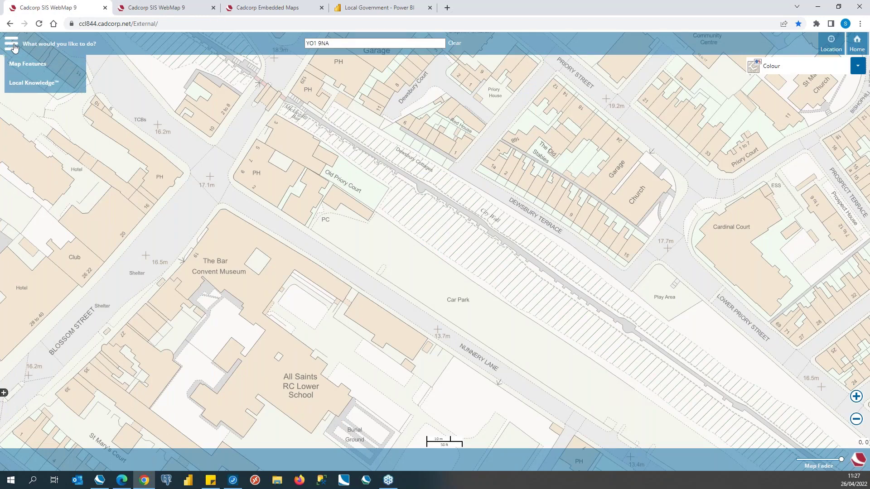
pyautogui.click(39, 24)
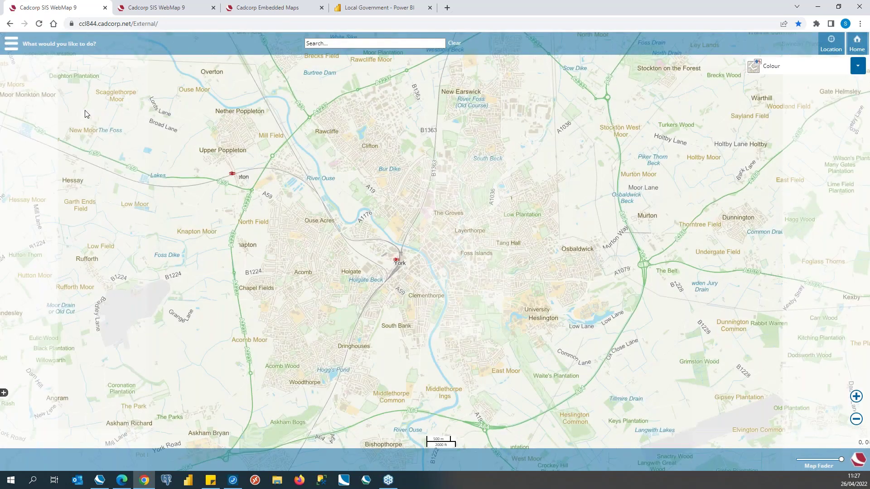
pyautogui.click(13, 47)
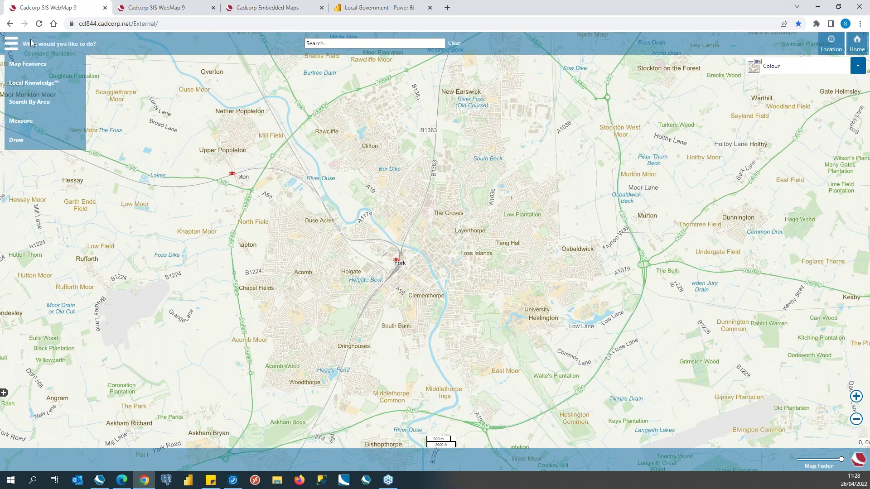
# Review the Cadcorp Embedded Maps sample page, then go to the Local Government Power BI fly-tipping report
pyautogui.click(263, 11)
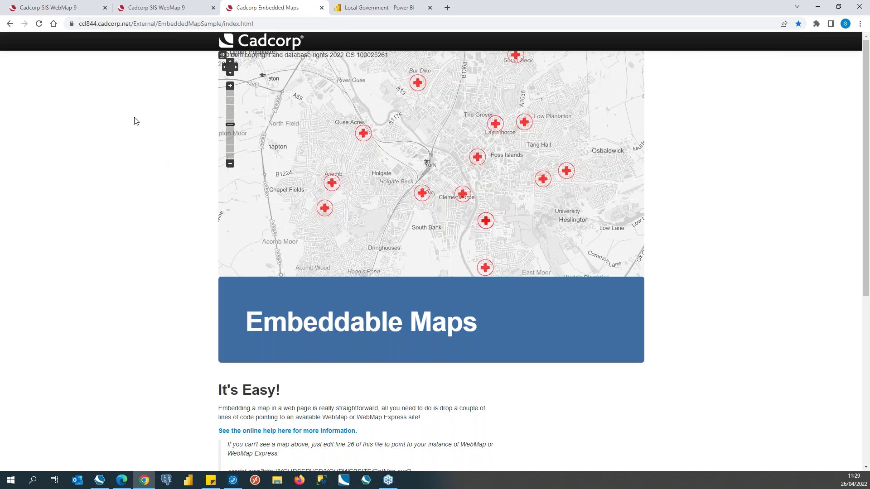
pyautogui.click(380, 10)
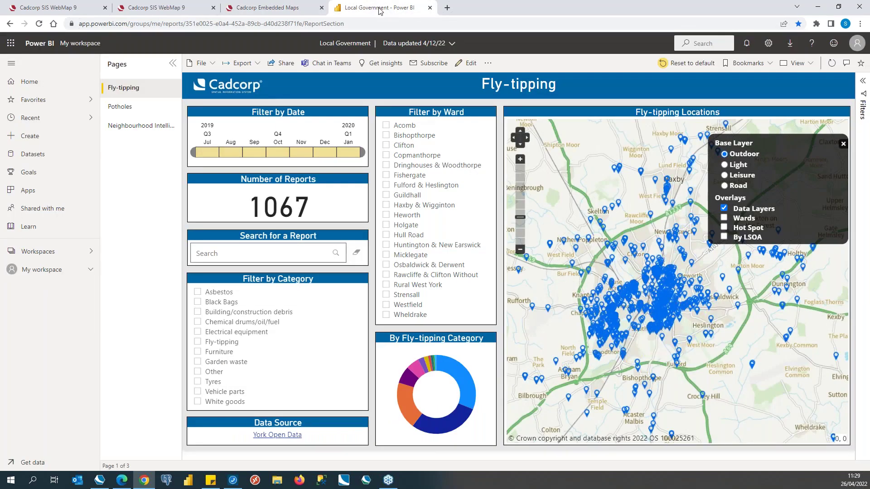
# Show the Fly-tipping report in full screen from the View menu
pyautogui.click(810, 64)
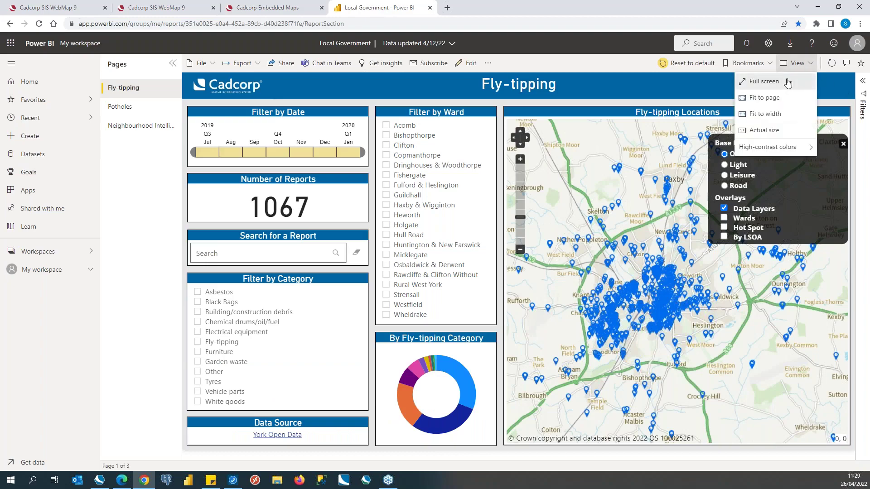
pyautogui.click(765, 82)
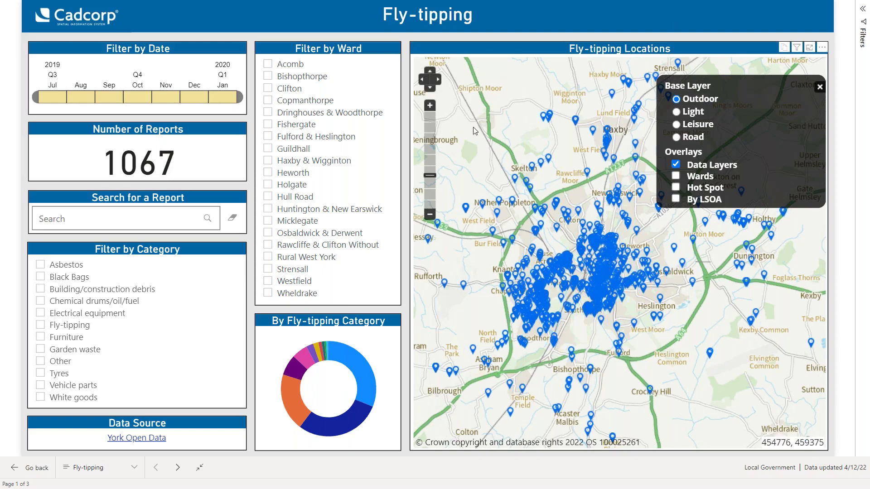
# Inspect a report pin, switch to the Road base layer, preview Hot Spot and By LSOA, then filter to Black Bags
pyautogui.click(500, 202)
pyautogui.click(677, 137)
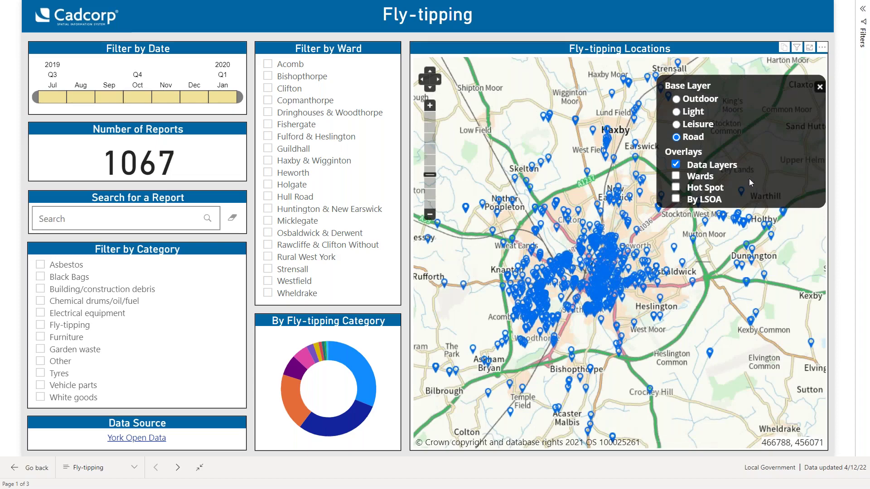
pyautogui.click(678, 189)
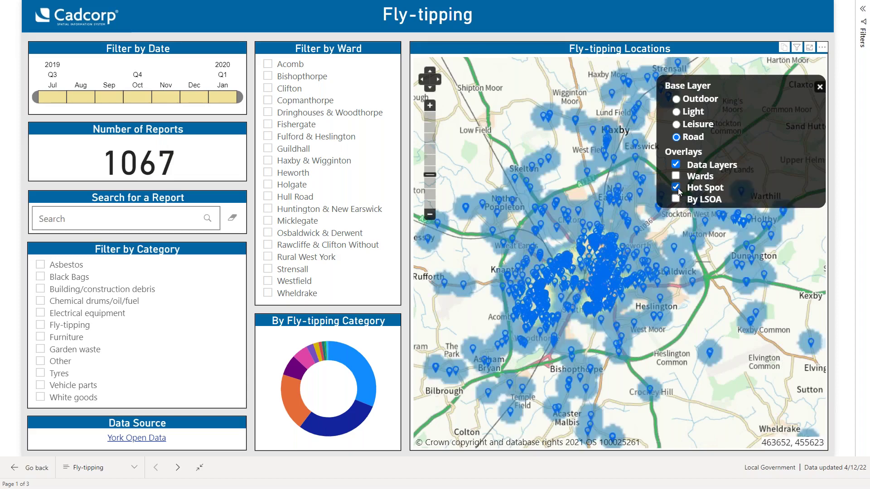
pyautogui.click(677, 188)
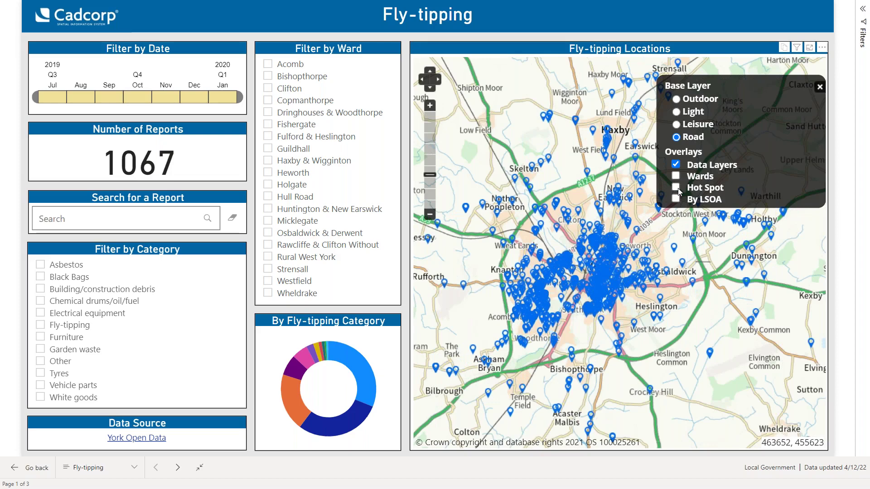
pyautogui.click(677, 199)
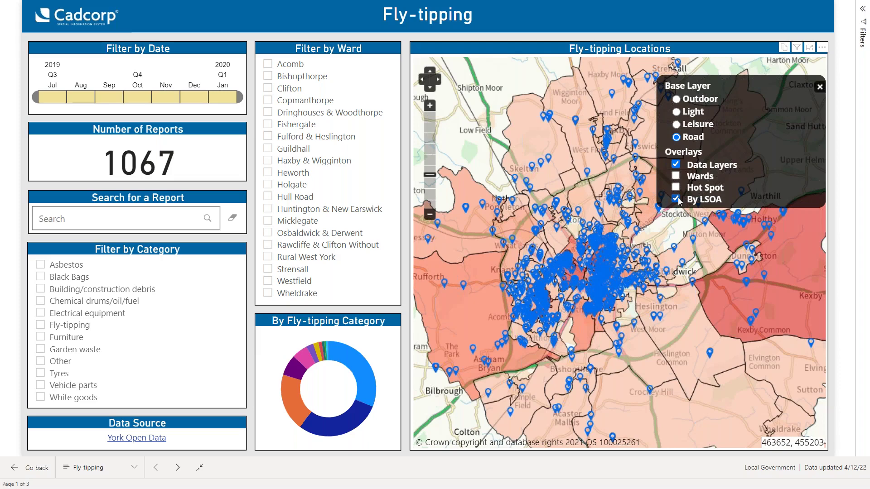
pyautogui.click(678, 200)
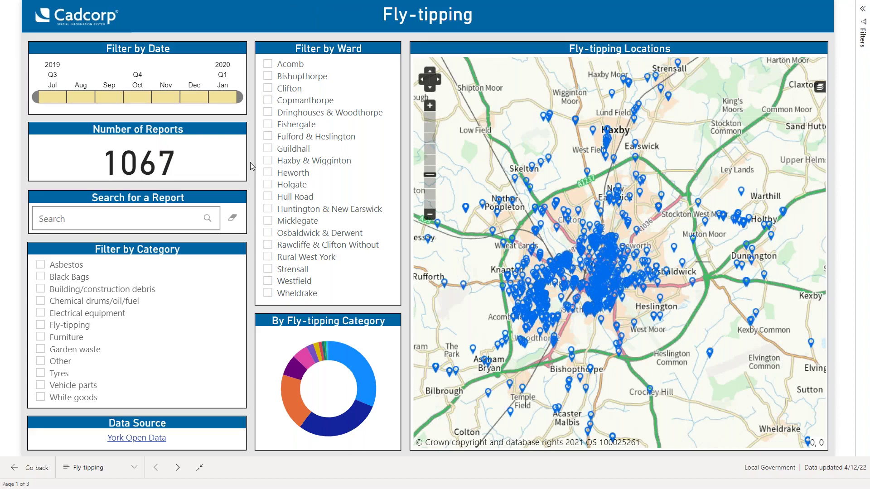
pyautogui.click(40, 277)
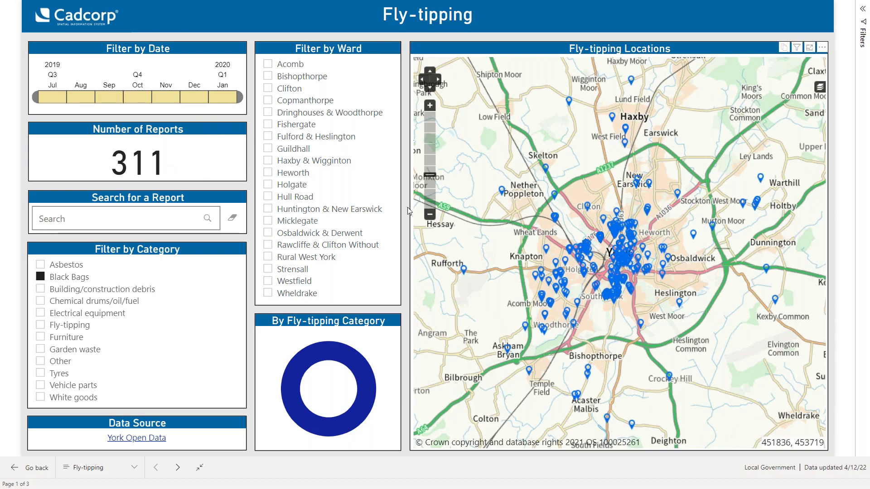
# Filter the Black Bags reports to Clifton ward, leaving 53 reports
pyautogui.click(269, 88)
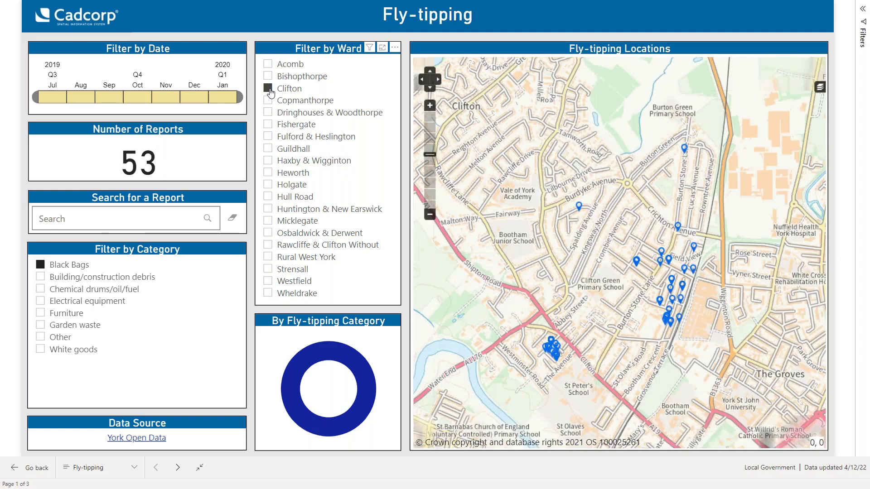